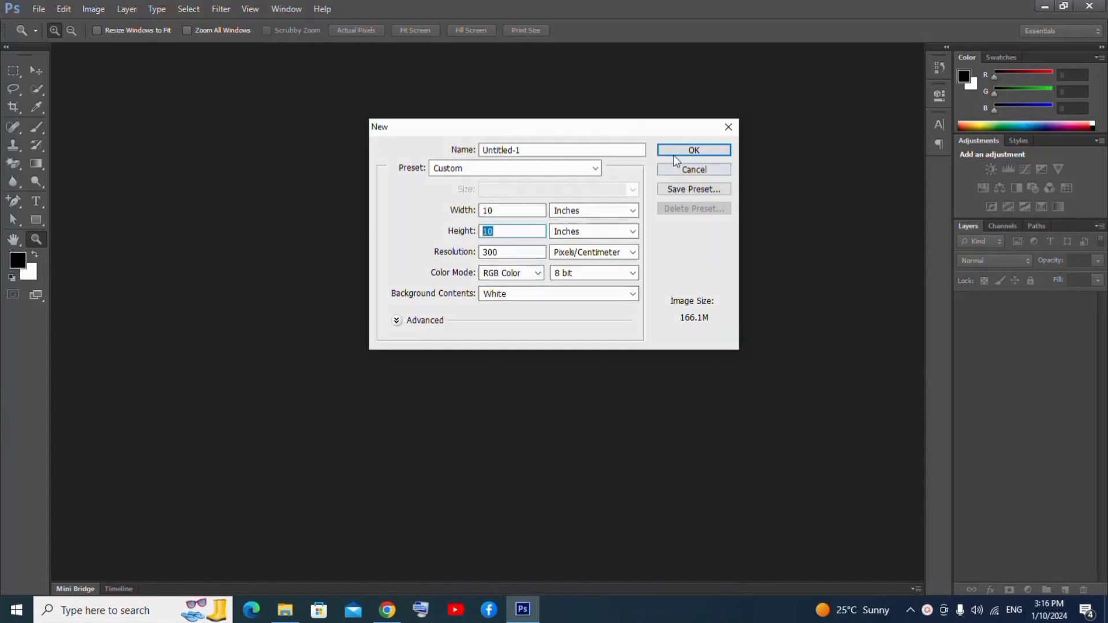
Step: Create a new 10 × 10 inch, 300-resolution document with a white background
{"action": "left_click", "coordinate": [692, 151]}
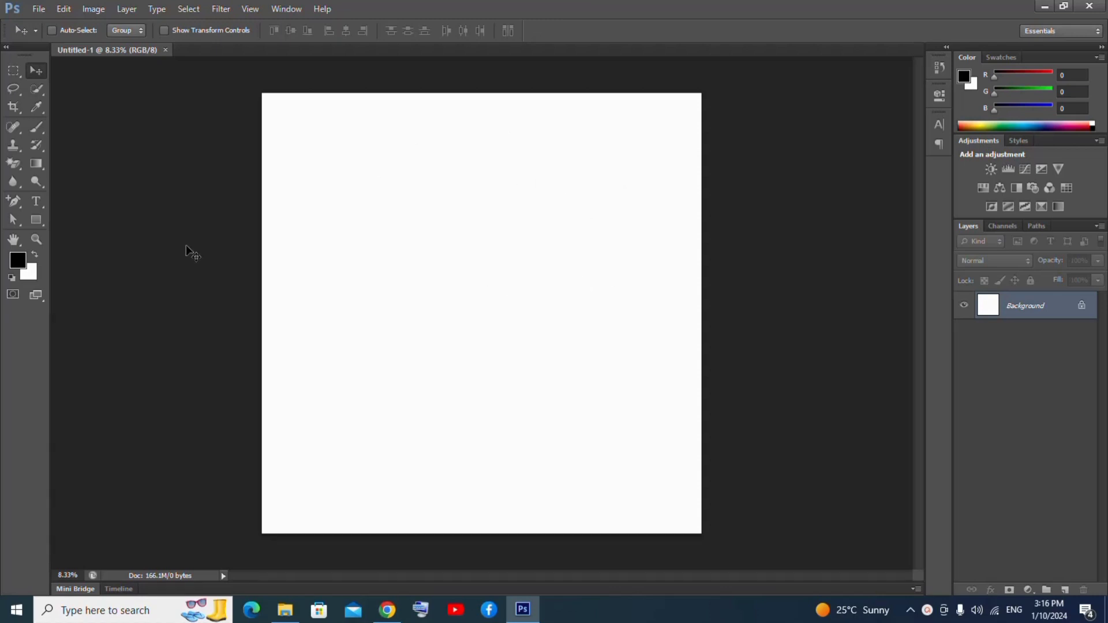
Step: Type a capital L in a text box on the canvas and select it
{"action": "left_click", "coordinate": [35, 203]}
{"action": "left_click_drag", "start_coordinate": [308, 141], "coordinate": [683, 488]}
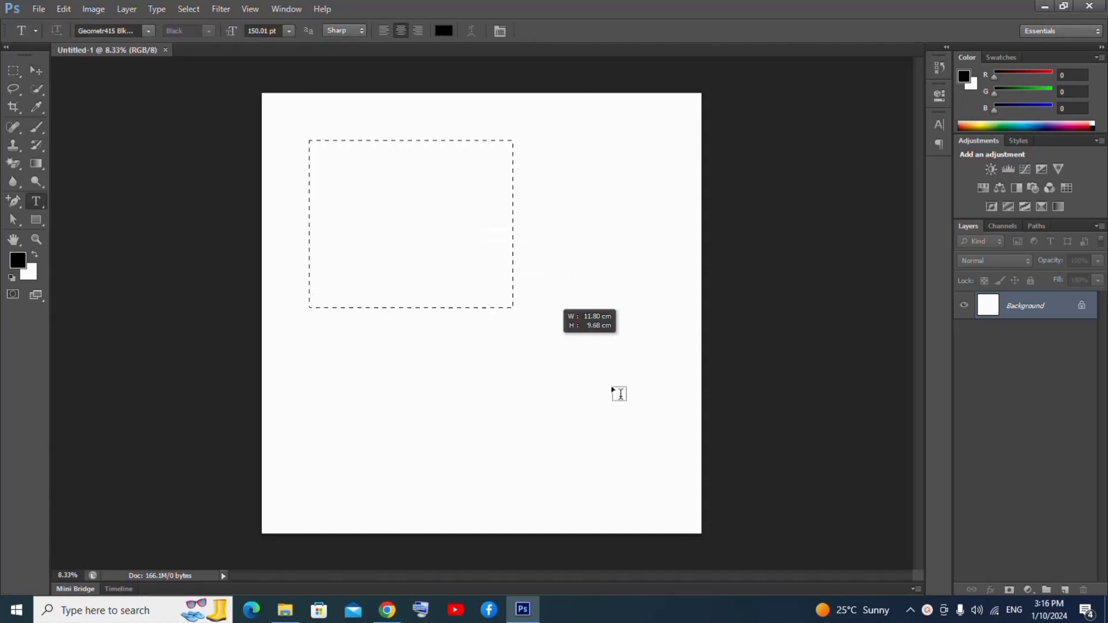
{"action": "type", "text": "L"}
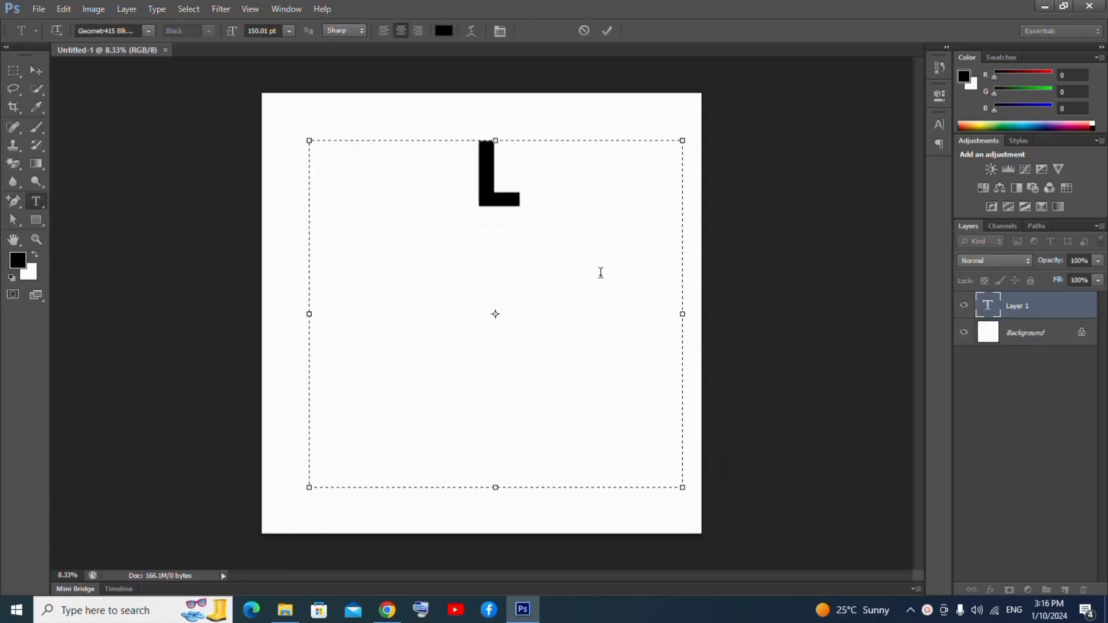
{"action": "left_click", "coordinate": [424, 190]}
{"action": "key", "text": "ctrl+a"}
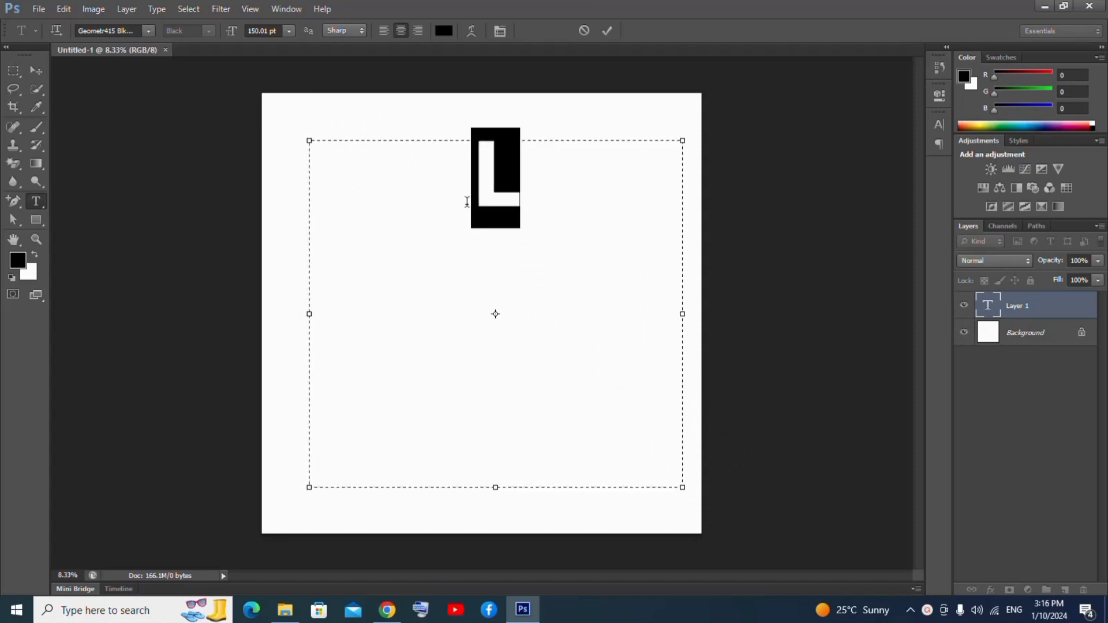
Step: Set the L to 580 pt in the serif font Gellisto
{"action": "left_click", "coordinate": [263, 30]}
{"action": "scroll", "coordinate": [263, 30], "scroll_direction": "up", "scroll_amount": 6}
{"action": "scroll", "coordinate": [263, 30], "scroll_direction": "up", "scroll_amount": 8}
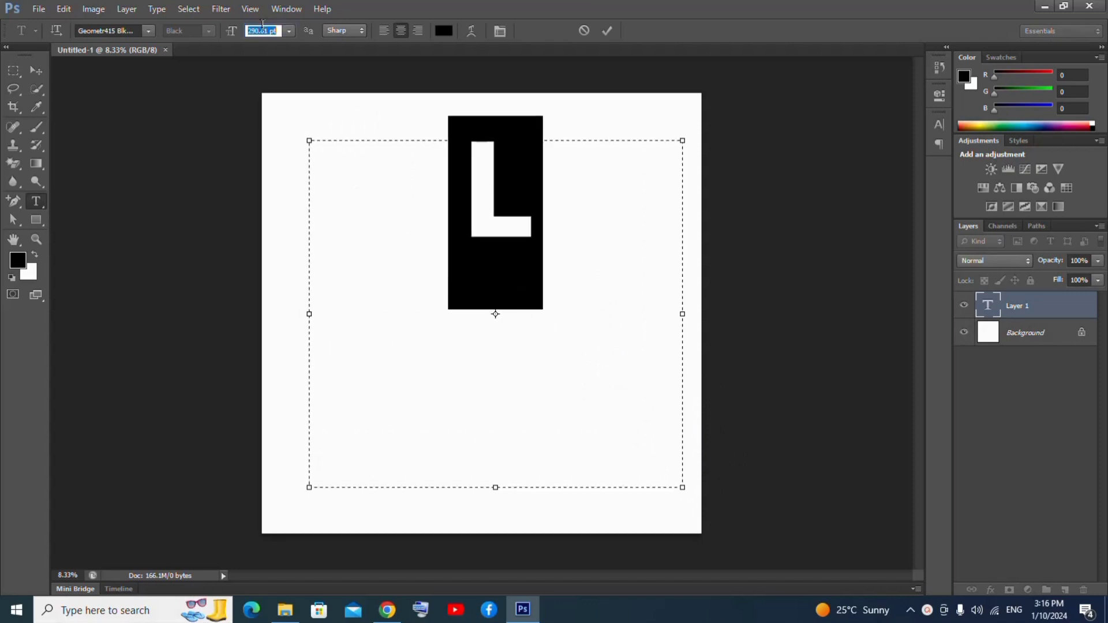
{"action": "scroll", "coordinate": [264, 30], "scroll_direction": "up", "scroll_amount": 14}
{"action": "scroll", "coordinate": [263, 30], "scroll_direction": "up", "scroll_amount": 5}
{"action": "scroll", "coordinate": [263, 30], "scroll_direction": "up", "scroll_amount": 4}
{"action": "scroll", "coordinate": [263, 30], "scroll_direction": "up", "scroll_amount": 6}
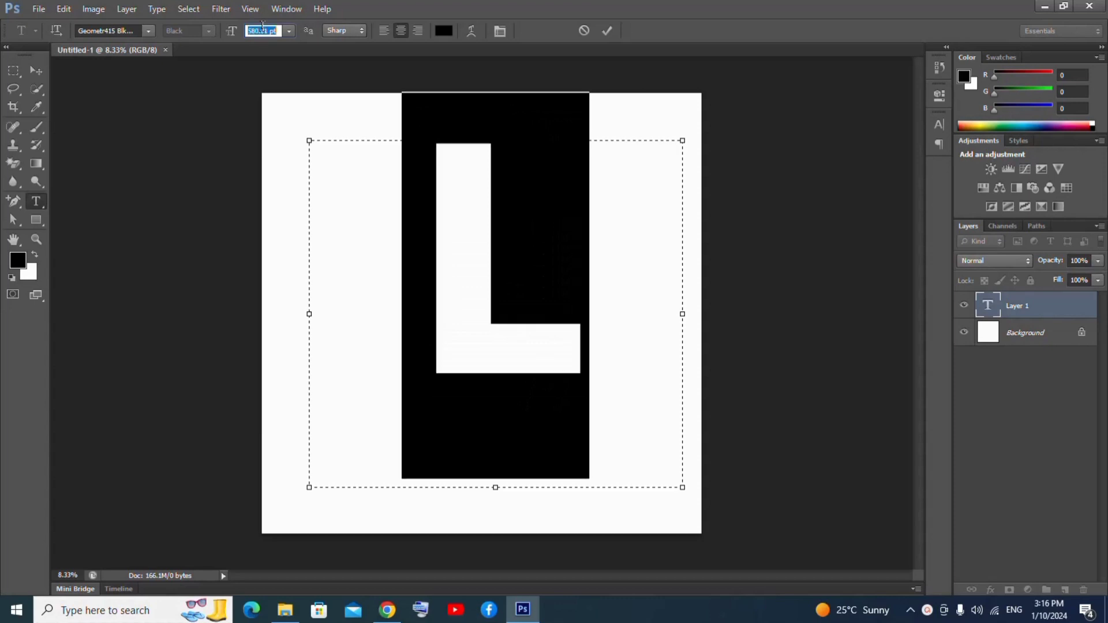
{"action": "left_click", "coordinate": [128, 30]}
{"action": "scroll", "coordinate": [129, 30], "scroll_direction": "up", "scroll_amount": 3}
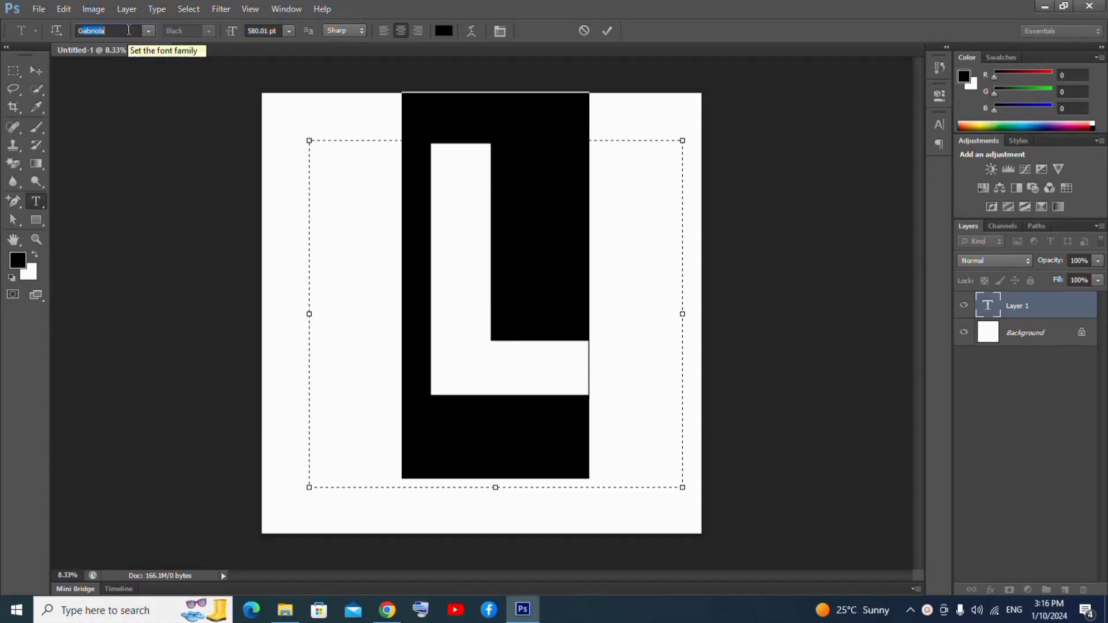
{"action": "type", "text": "Gellato"}
{"action": "key", "text": "Return"}
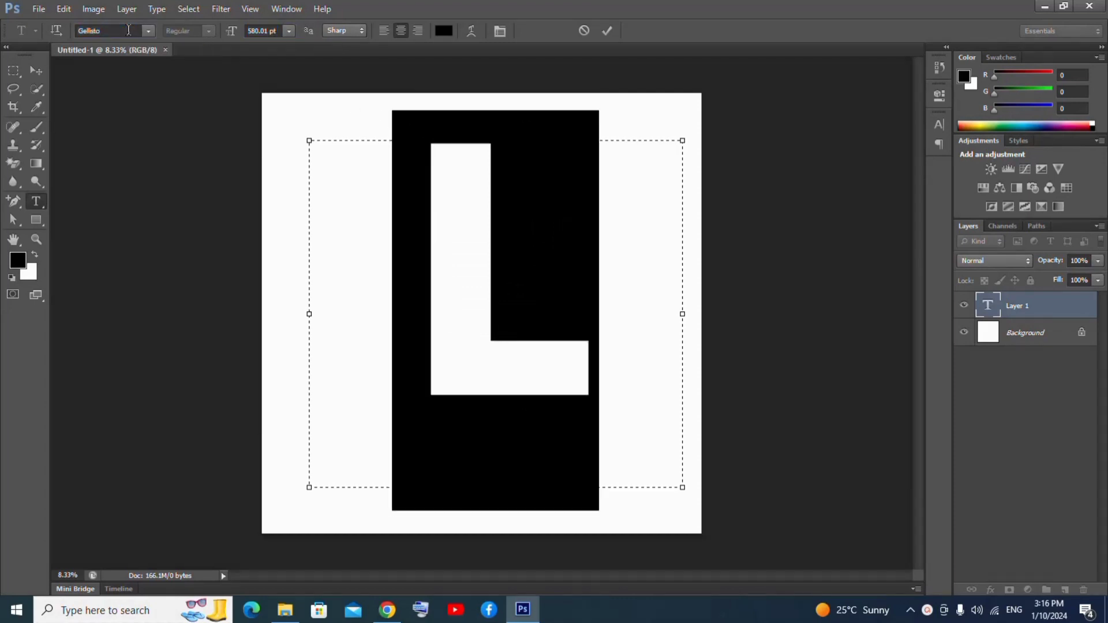
Step: Centre the L horizontally by aligning it with the Background layer
{"action": "left_click", "coordinate": [32, 70]}
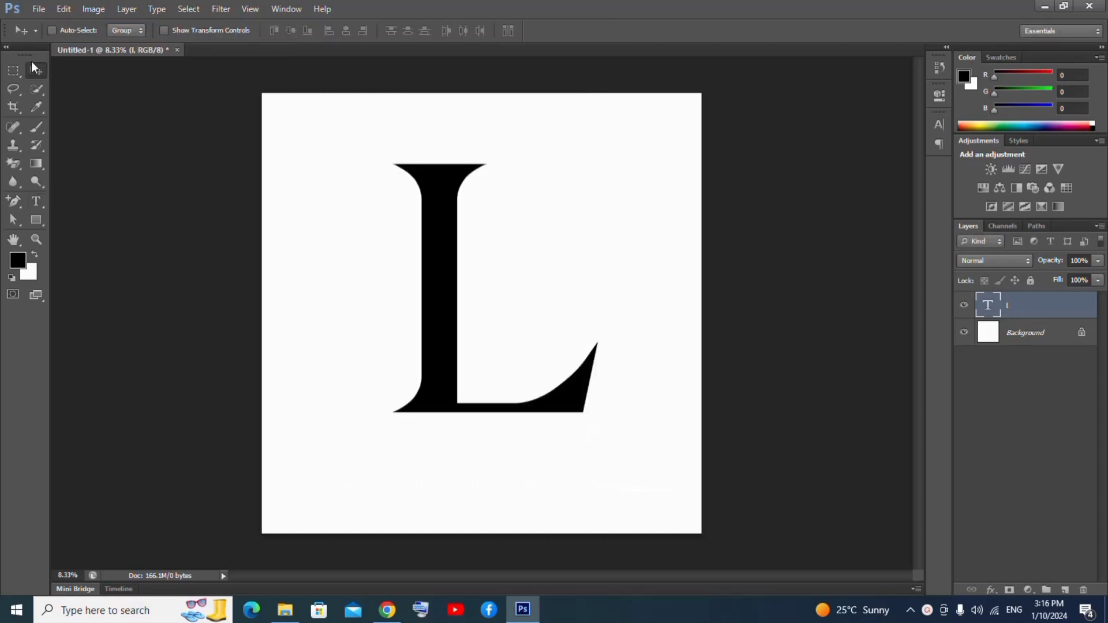
{"action": "left_click", "coordinate": [1031, 343], "text": "shift"}
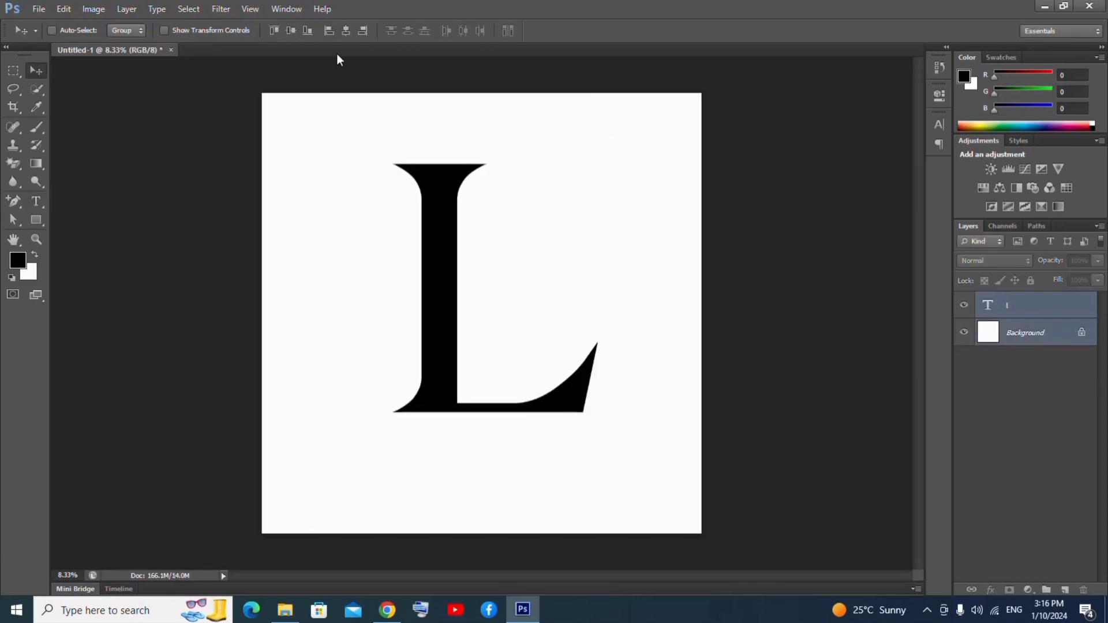
{"action": "left_click", "coordinate": [345, 32]}
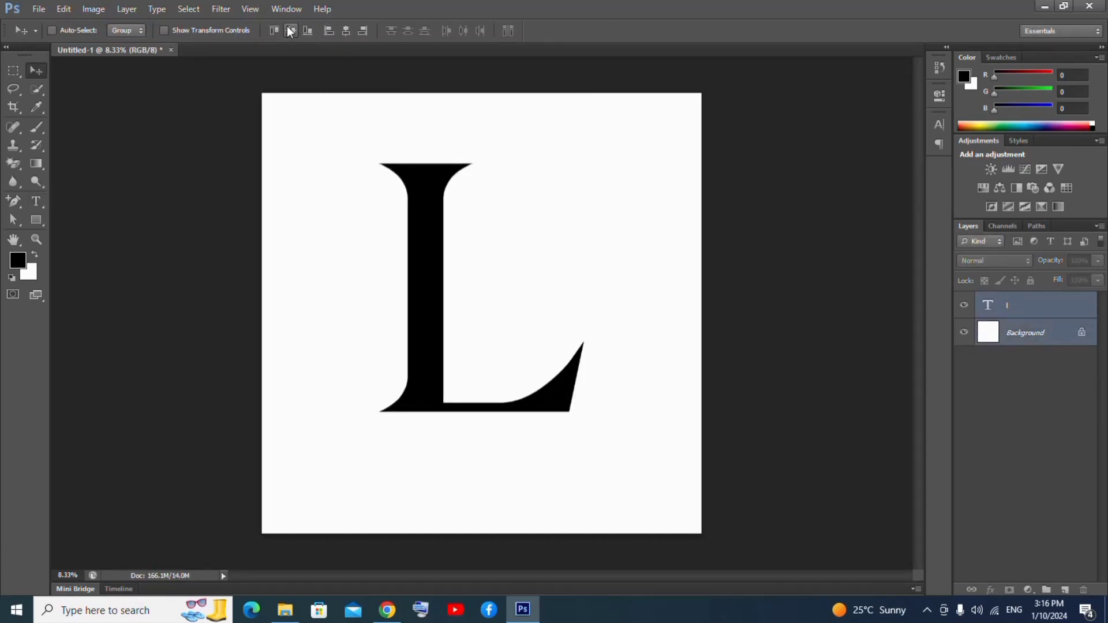
{"action": "left_click", "coordinate": [1037, 307]}
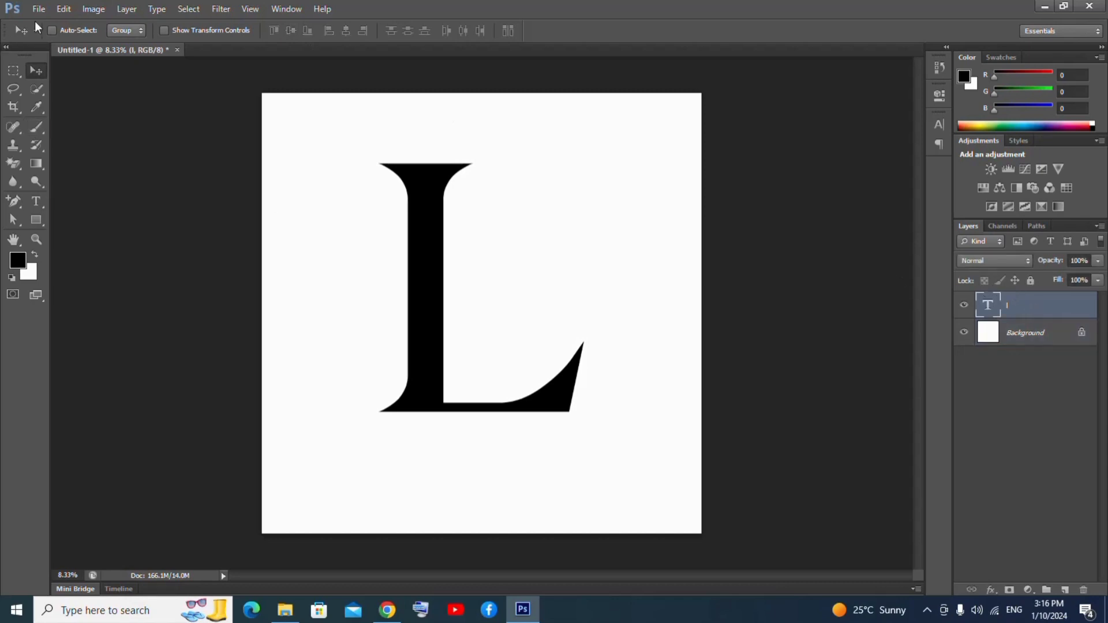
{"action": "left_click", "coordinate": [39, 9]}
Step: Open the autumn portrait photo and drag it into the letter document
{"action": "left_click", "coordinate": [48, 36]}
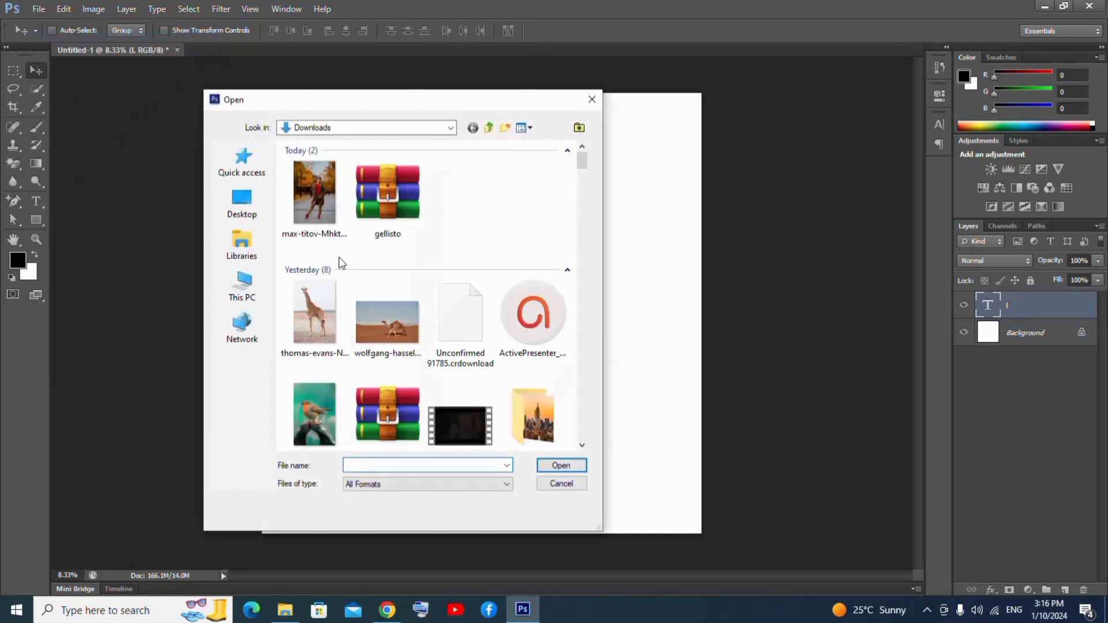
{"action": "double_click", "coordinate": [324, 192]}
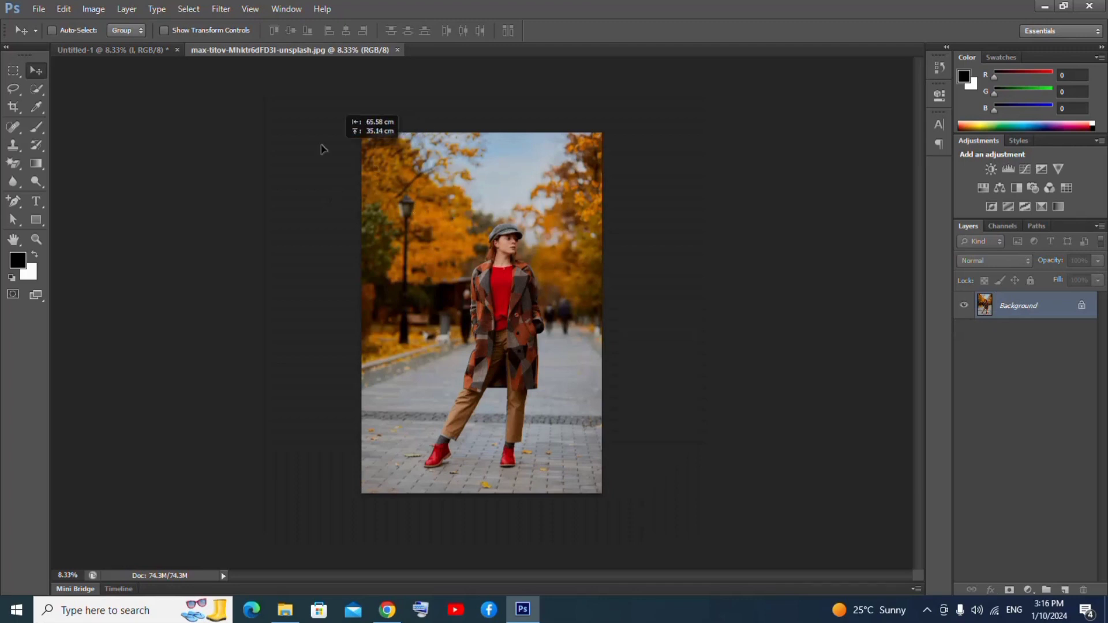
{"action": "mouse_move", "coordinate": [324, 149]}
{"action": "left_mouse_down"}
{"action": "mouse_move", "coordinate": [431, 274]}
{"action": "mouse_move", "coordinate": [473, 220]}
{"action": "left_mouse_up"}
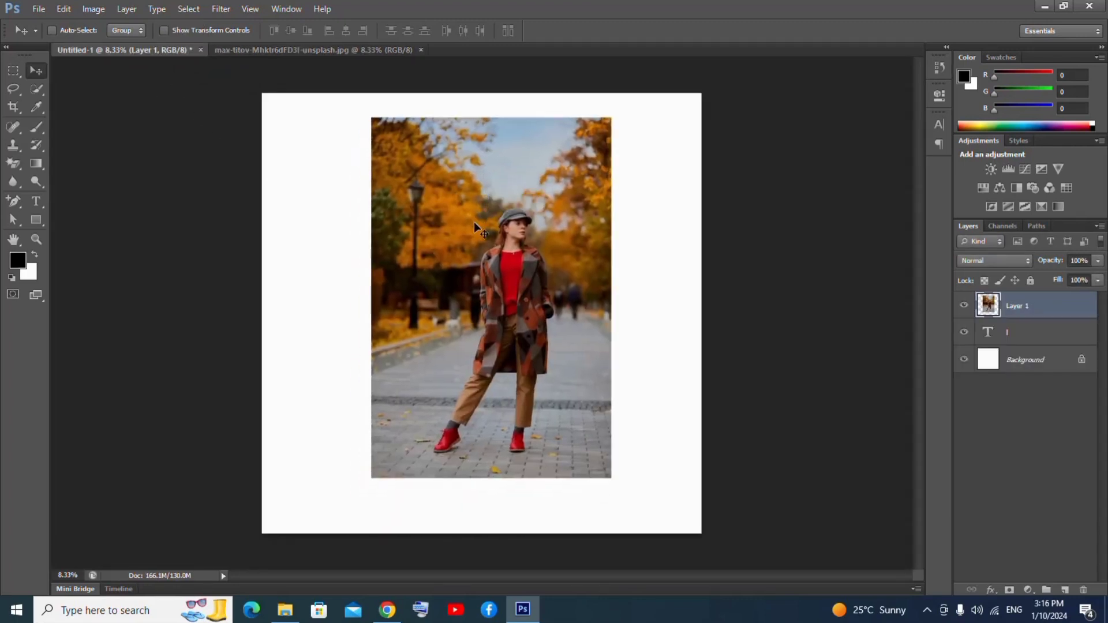
Step: Lower the photo's opacity, position it over the L, then restore 100% opacity
{"action": "left_click", "coordinate": [1079, 261]}
{"action": "scroll", "coordinate": [1079, 260], "scroll_direction": "down", "scroll_amount": 8}
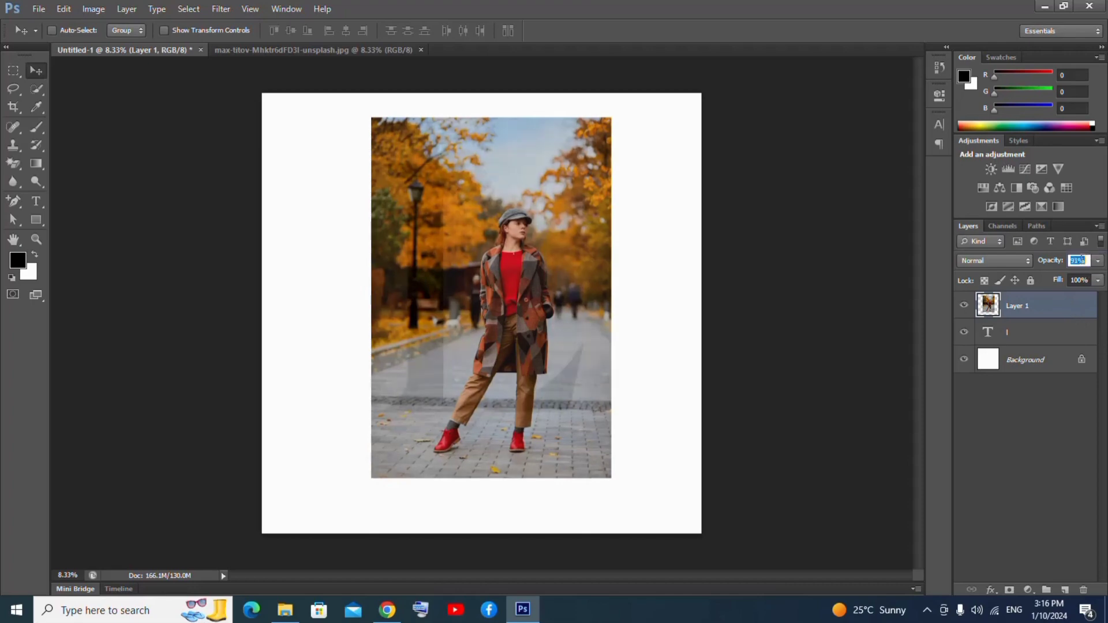
{"action": "scroll", "coordinate": [1078, 264], "scroll_direction": "down", "scroll_amount": 9}
{"action": "scroll", "coordinate": [1075, 271], "scroll_direction": "down", "scroll_amount": 9}
{"action": "mouse_move", "coordinate": [640, 379]}
{"action": "left_mouse_down"}
{"action": "mouse_move", "coordinate": [569, 351]}
{"action": "mouse_move", "coordinate": [572, 337]}
{"action": "mouse_move", "coordinate": [567, 345]}
{"action": "left_mouse_up"}
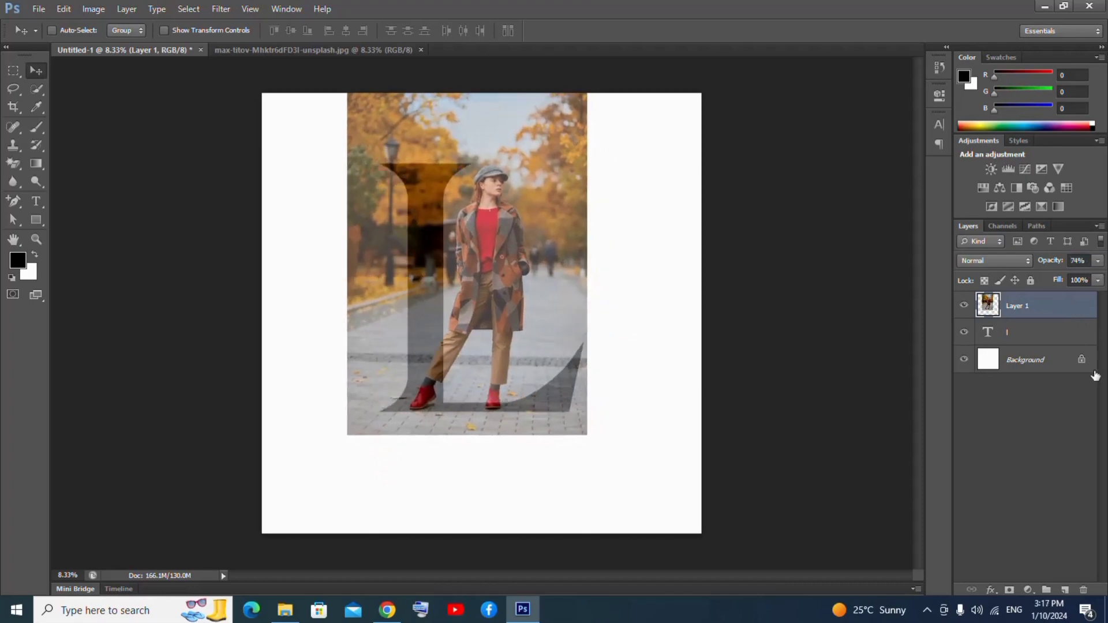
{"action": "scroll", "coordinate": [1084, 261], "scroll_direction": "up", "scroll_amount": 4}
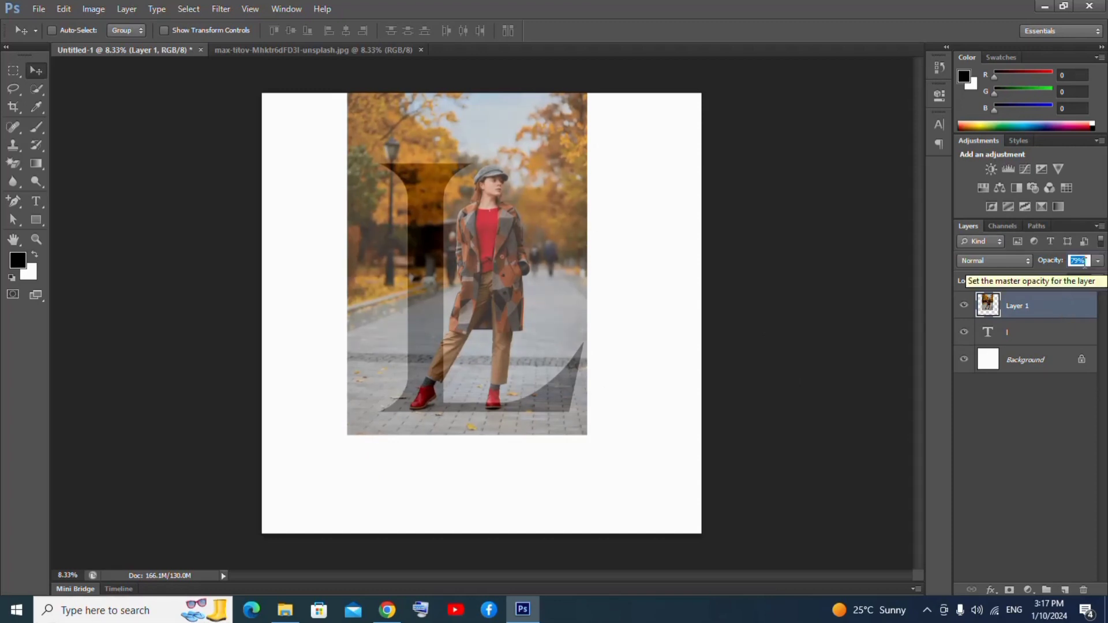
{"action": "scroll", "coordinate": [1083, 262], "scroll_direction": "up", "scroll_amount": 9}
{"action": "scroll", "coordinate": [1083, 262], "scroll_direction": "up", "scroll_amount": 13}
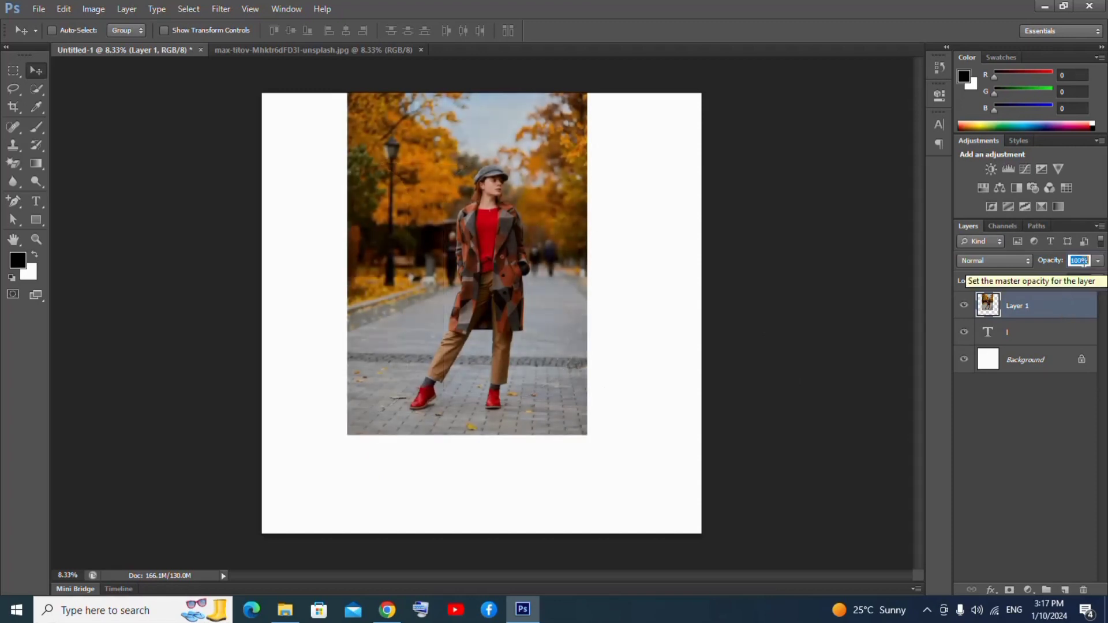
Step: Duplicate Layer 1, hide the copy, and clip Layer 1 into the L
{"action": "left_click", "coordinate": [1047, 330]}
{"action": "key", "text": "ctrl+j"}
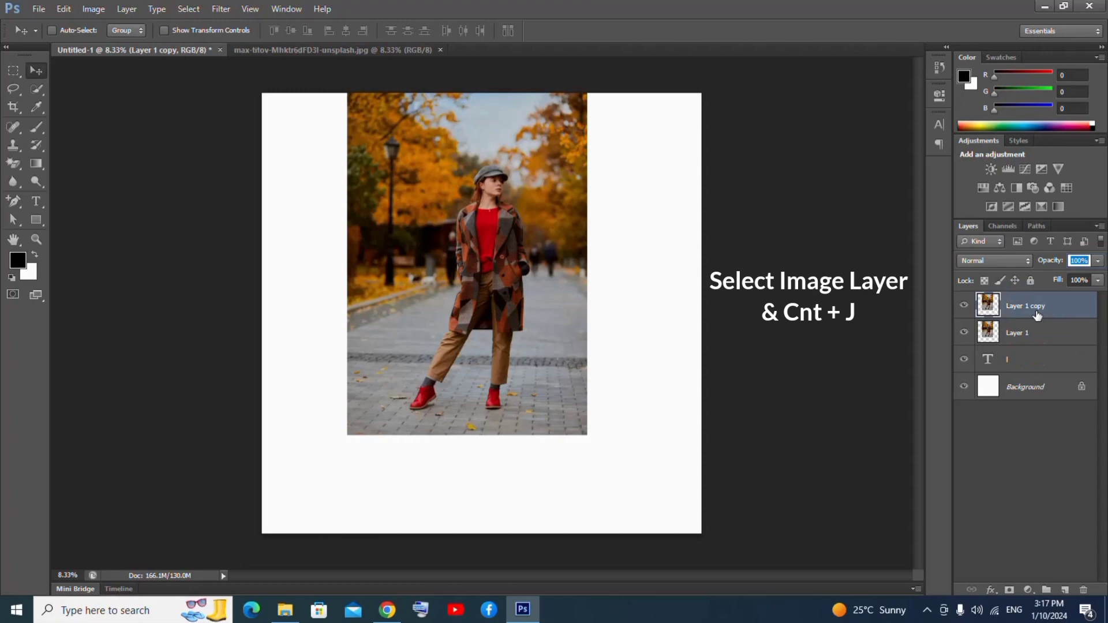
{"action": "left_click", "coordinate": [964, 306]}
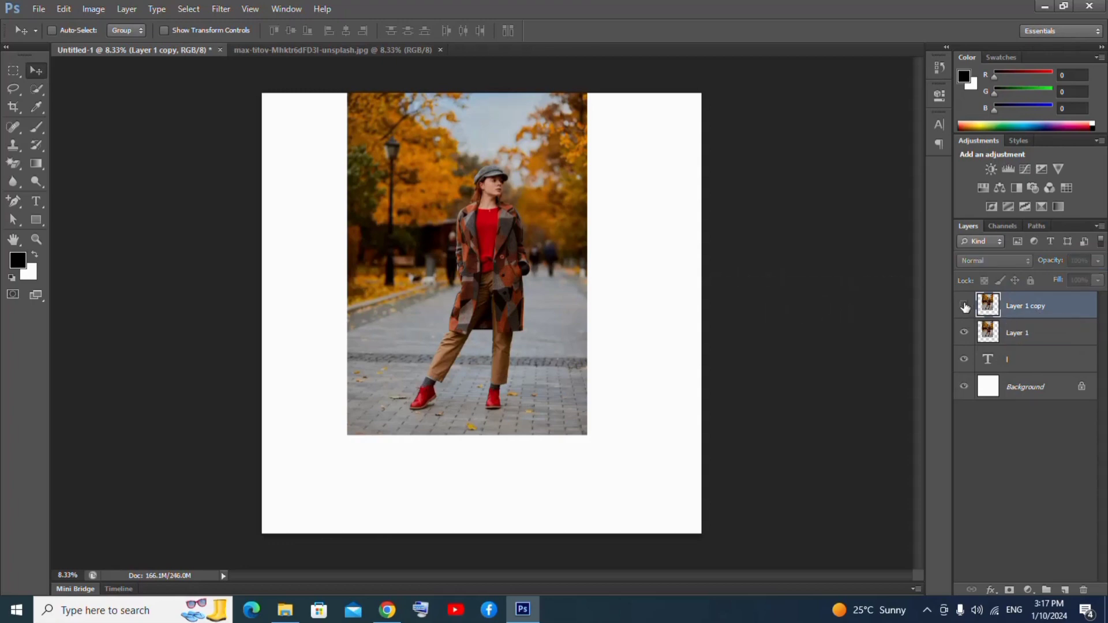
{"action": "left_click", "coordinate": [1029, 331]}
{"action": "right_click", "coordinate": [1054, 333]}
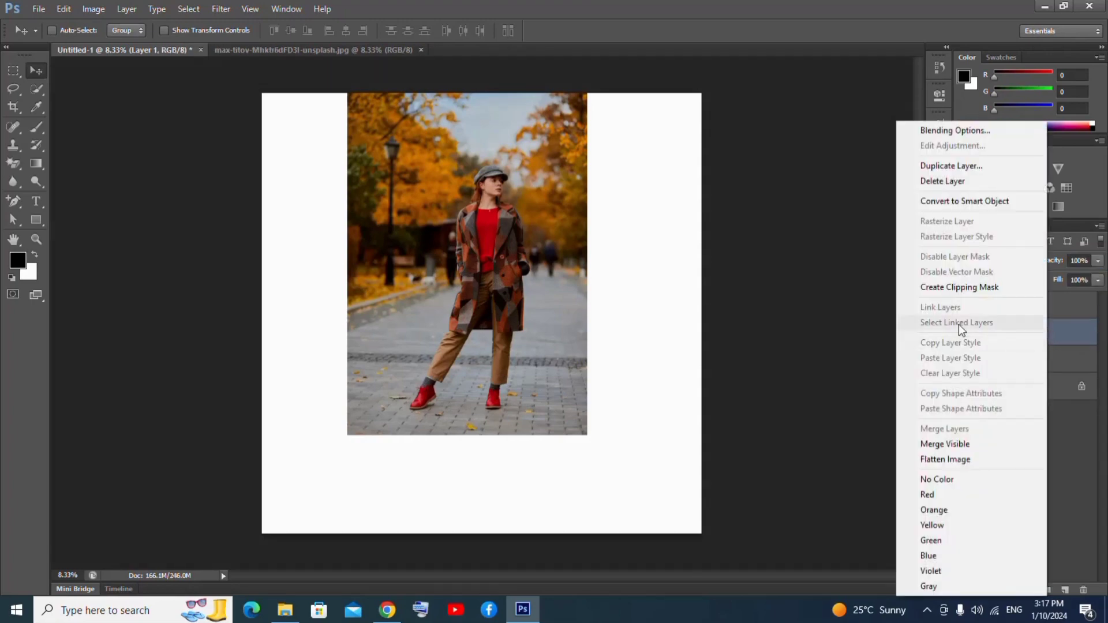
{"action": "left_click", "coordinate": [979, 289]}
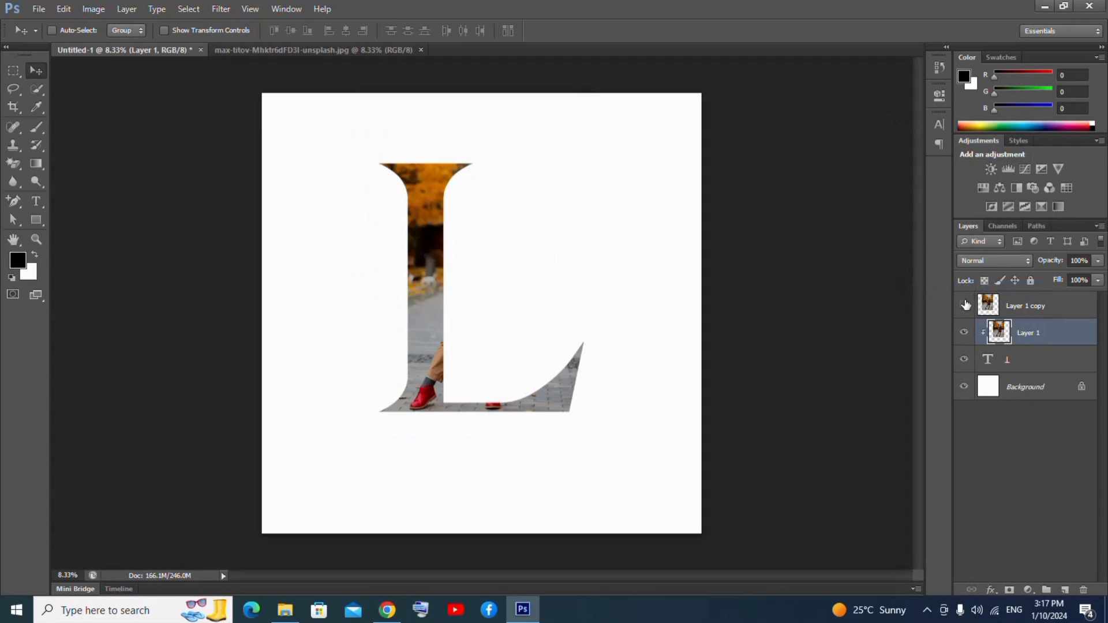
Step: Show and select Layer 1 copy, then zoom in to 50%
{"action": "left_click", "coordinate": [965, 306]}
{"action": "left_click", "coordinate": [1025, 315]}
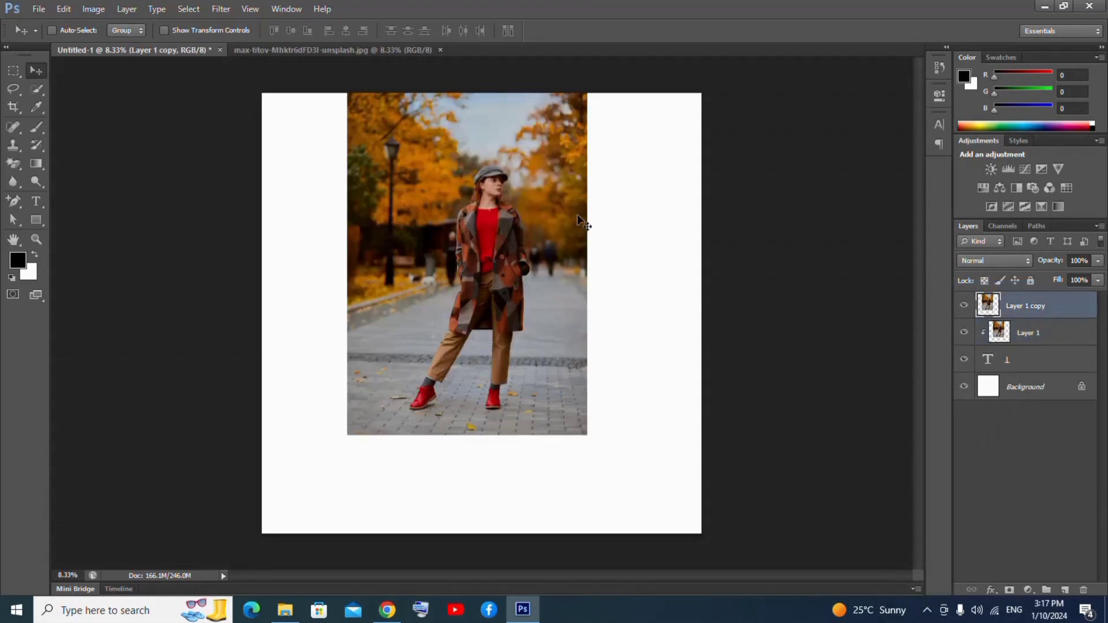
{"action": "key", "text": "ctrl+plus"}
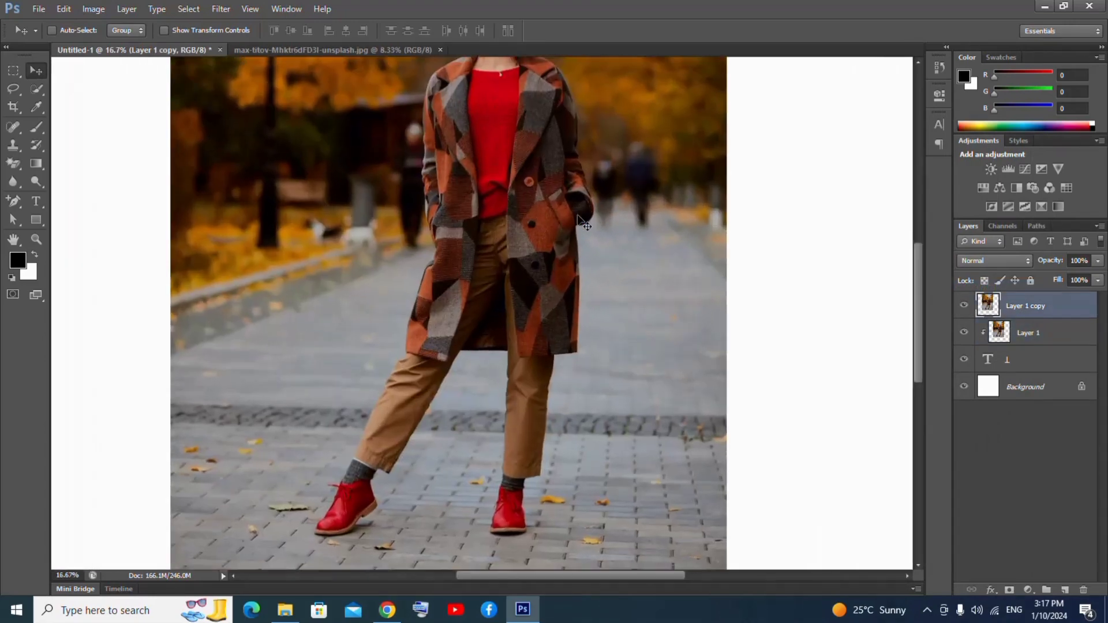
{"action": "key", "text": "ctrl+plus"}
{"action": "key", "text": "ctrl+plus"}
{"action": "key", "text": "ctrl+plus"}
Step: Pan up to the woman's face and select her hat with Quick Selection
{"action": "mouse_move", "coordinate": [579, 220]}
{"action": "left_mouse_down"}
{"action": "mouse_move", "coordinate": [601, 366]}
{"action": "mouse_move", "coordinate": [470, 470]}
{"action": "left_mouse_up"}
{"action": "left_click_drag", "start_coordinate": [421, 241], "coordinate": [512, 425]}
{"action": "scroll", "coordinate": [512, 425], "scroll_direction": "up", "scroll_amount": 5}
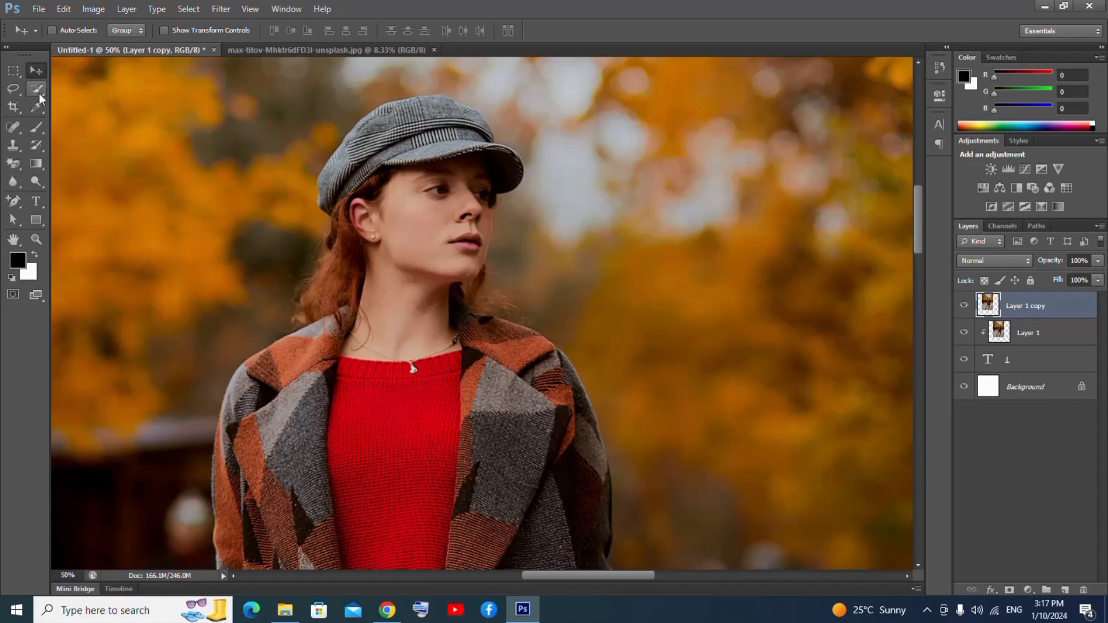
{"action": "left_click", "coordinate": [37, 91]}
{"action": "left_click", "coordinate": [81, 88]}
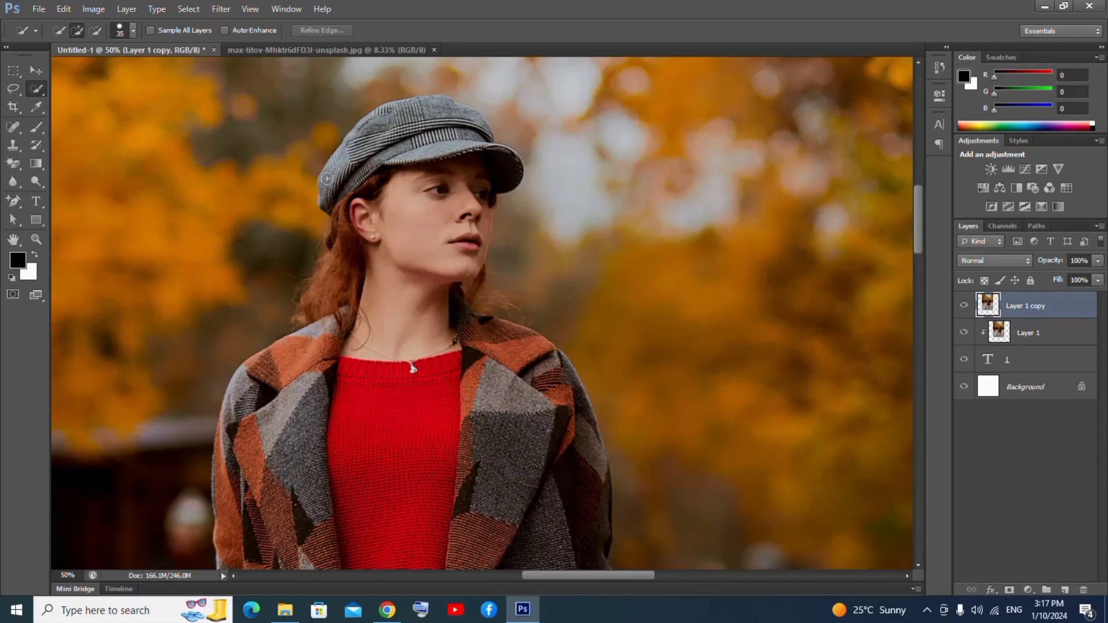
{"action": "left_click_drag", "start_coordinate": [329, 183], "coordinate": [339, 165]}
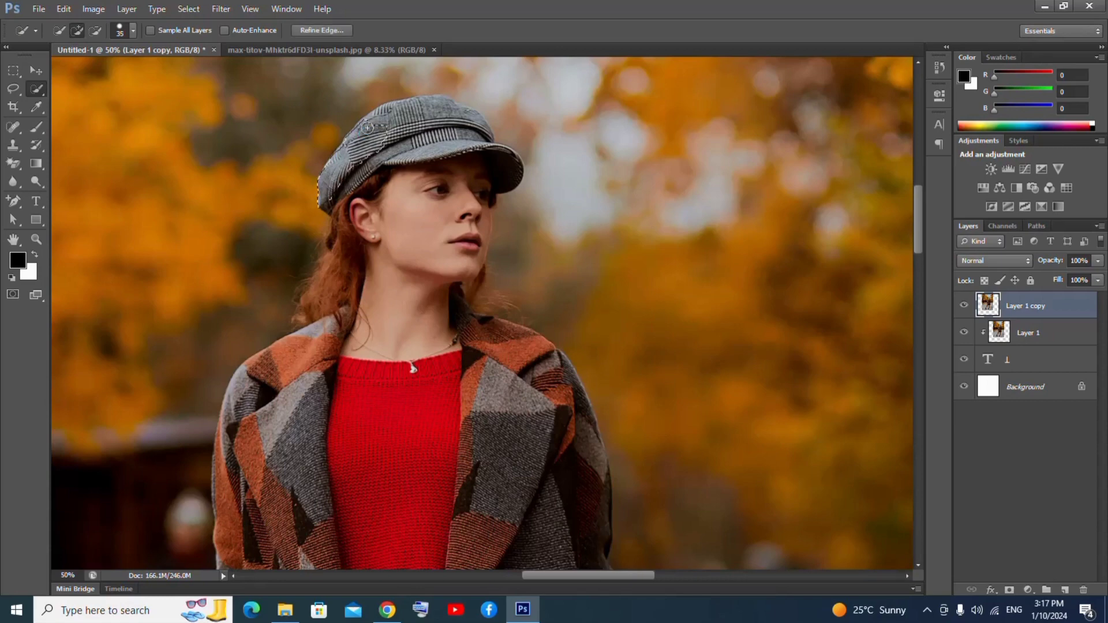
{"action": "mouse_move", "coordinate": [367, 128]}
{"action": "left_mouse_down"}
{"action": "mouse_move", "coordinate": [479, 125]}
{"action": "mouse_move", "coordinate": [508, 165]}
{"action": "mouse_move", "coordinate": [477, 185]}
{"action": "left_mouse_up"}
Step: Add her nose, lips, neck, collar, hair, shoulder and sweater to the selection
{"action": "left_click_drag", "start_coordinate": [489, 224], "coordinate": [463, 284]}
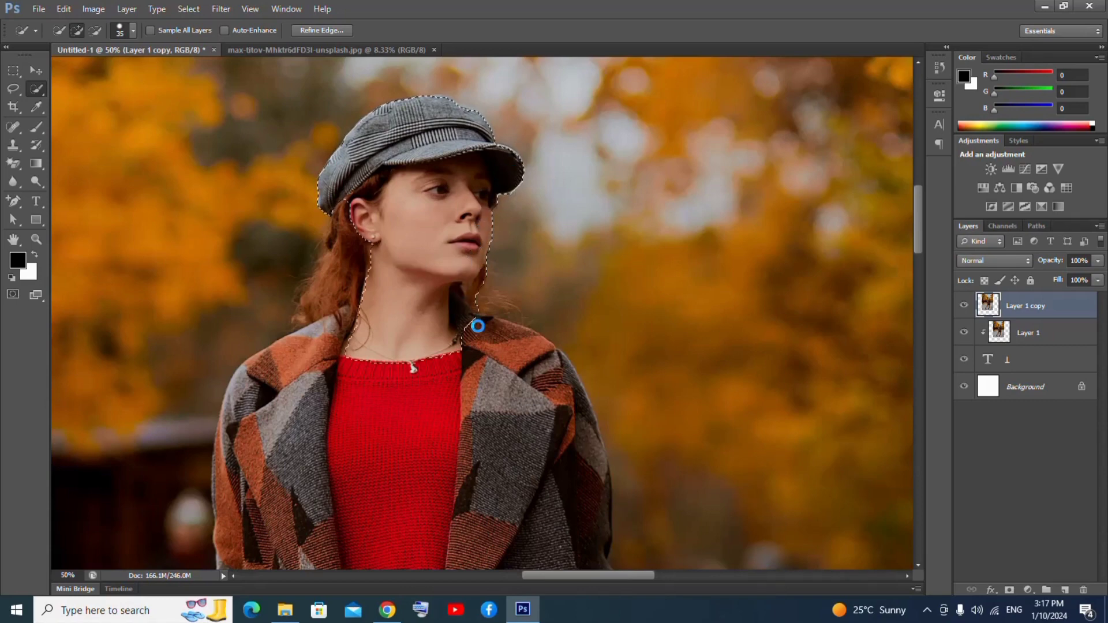
{"action": "mouse_move", "coordinate": [478, 326]}
{"action": "left_mouse_down"}
{"action": "mouse_move", "coordinate": [536, 358]}
{"action": "mouse_move", "coordinate": [569, 398]}
{"action": "left_mouse_up"}
{"action": "scroll", "coordinate": [465, 326], "scroll_direction": "down", "scroll_amount": 2}
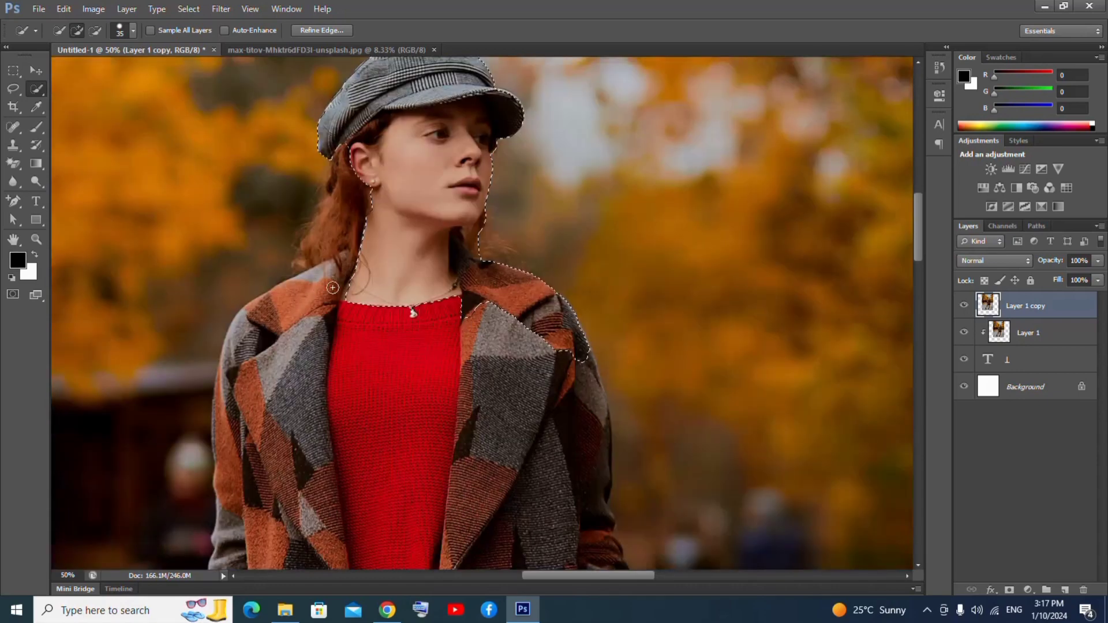
{"action": "left_click_drag", "start_coordinate": [333, 287], "coordinate": [312, 279]}
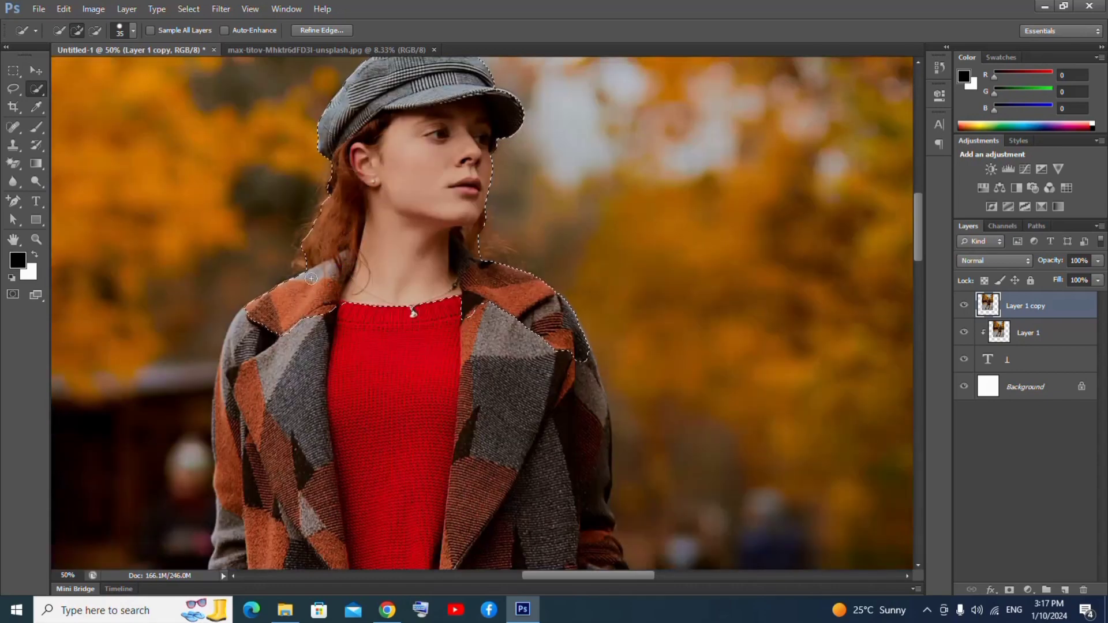
{"action": "scroll", "coordinate": [311, 279], "scroll_direction": "down", "scroll_amount": 2}
{"action": "mouse_move", "coordinate": [257, 283]}
{"action": "left_mouse_down"}
{"action": "mouse_move", "coordinate": [238, 295]}
{"action": "mouse_move", "coordinate": [235, 335]}
{"action": "left_mouse_up"}
{"action": "scroll", "coordinate": [238, 295], "scroll_direction": "down", "scroll_amount": 2}
{"action": "mouse_move", "coordinate": [282, 267]}
{"action": "left_mouse_down"}
{"action": "mouse_move", "coordinate": [531, 432]}
{"action": "mouse_move", "coordinate": [563, 388]}
{"action": "left_mouse_up"}
Step: Extend the selection along the coat's right sleeve and hand
{"action": "scroll", "coordinate": [625, 486], "scroll_direction": "down", "scroll_amount": 1}
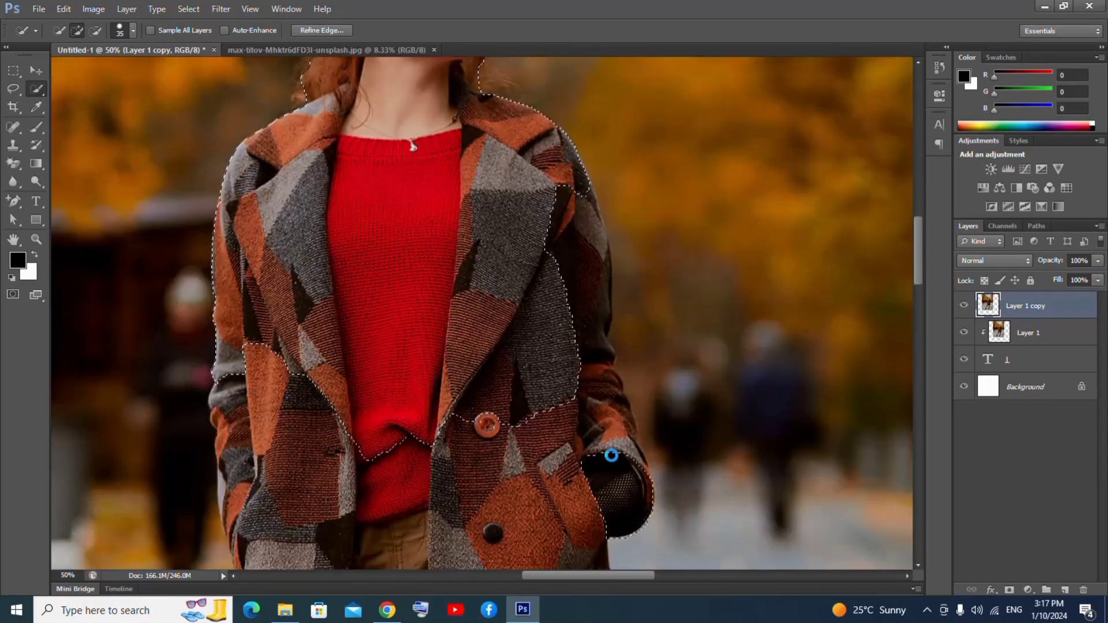
{"action": "left_click_drag", "start_coordinate": [611, 453], "coordinate": [589, 337]}
{"action": "left_click_drag", "start_coordinate": [615, 406], "coordinate": [616, 424]}
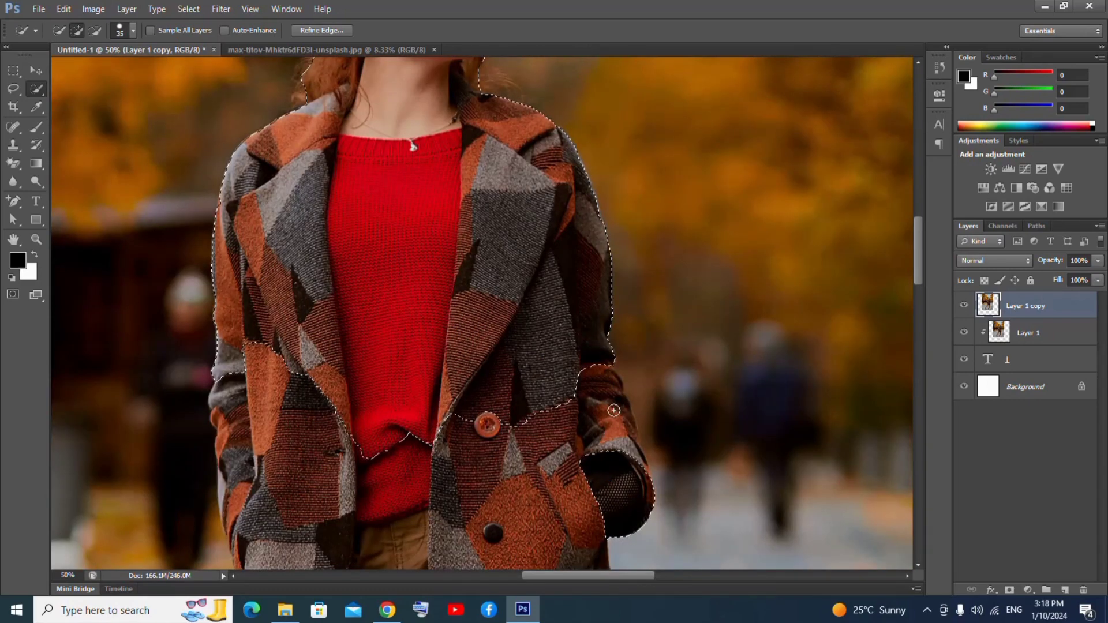
{"action": "scroll", "coordinate": [618, 419], "scroll_direction": "down", "scroll_amount": 1}
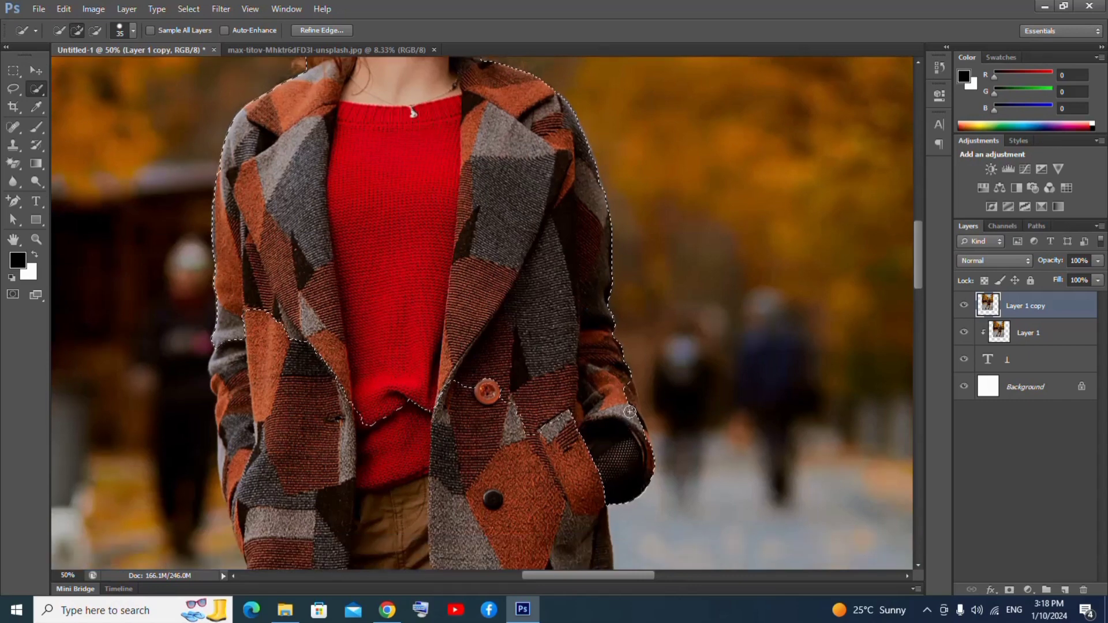
{"action": "left_click_drag", "start_coordinate": [631, 408], "coordinate": [637, 429]}
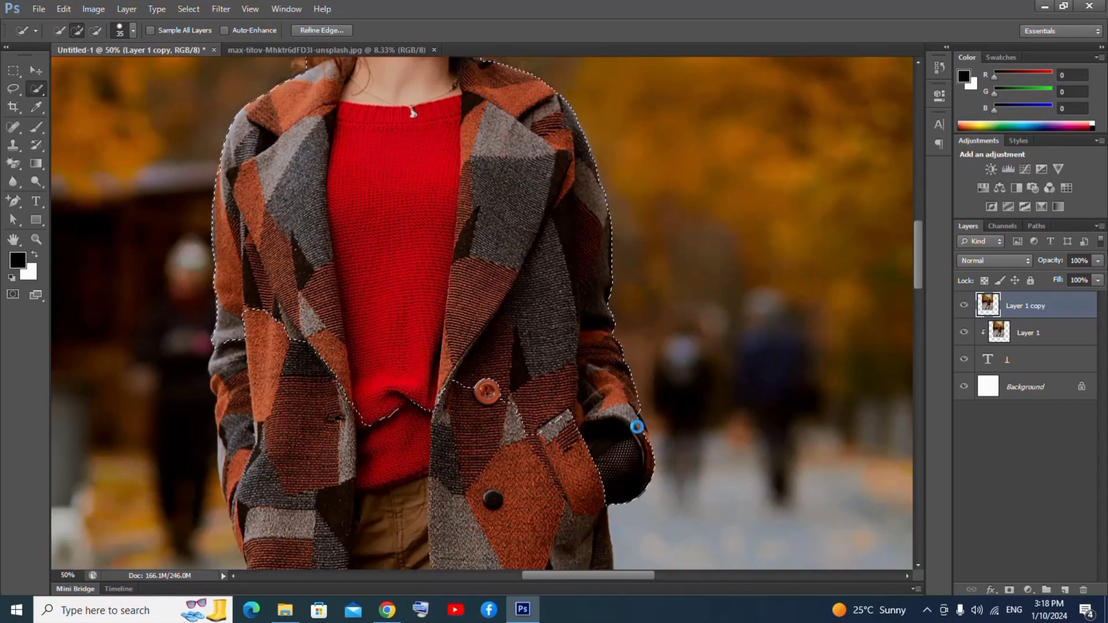
{"action": "left_click", "coordinate": [643, 438]}
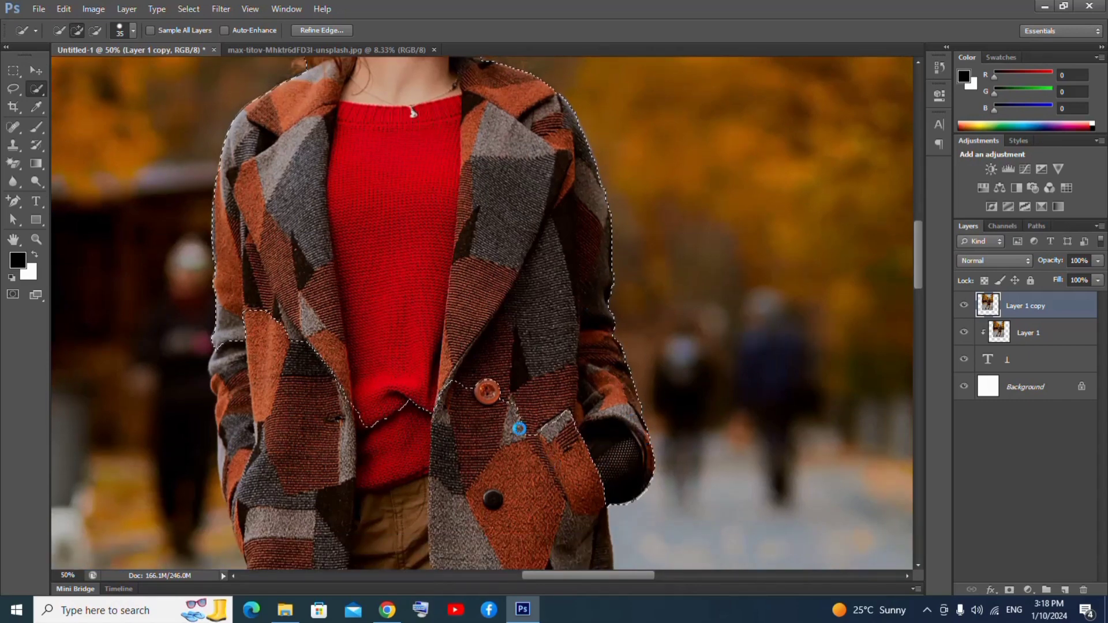
{"action": "scroll", "coordinate": [520, 429], "scroll_direction": "down", "scroll_amount": 2}
Step: Add the lower-left and lower-right coat panels and patches to the selection
{"action": "left_click", "coordinate": [266, 394]}
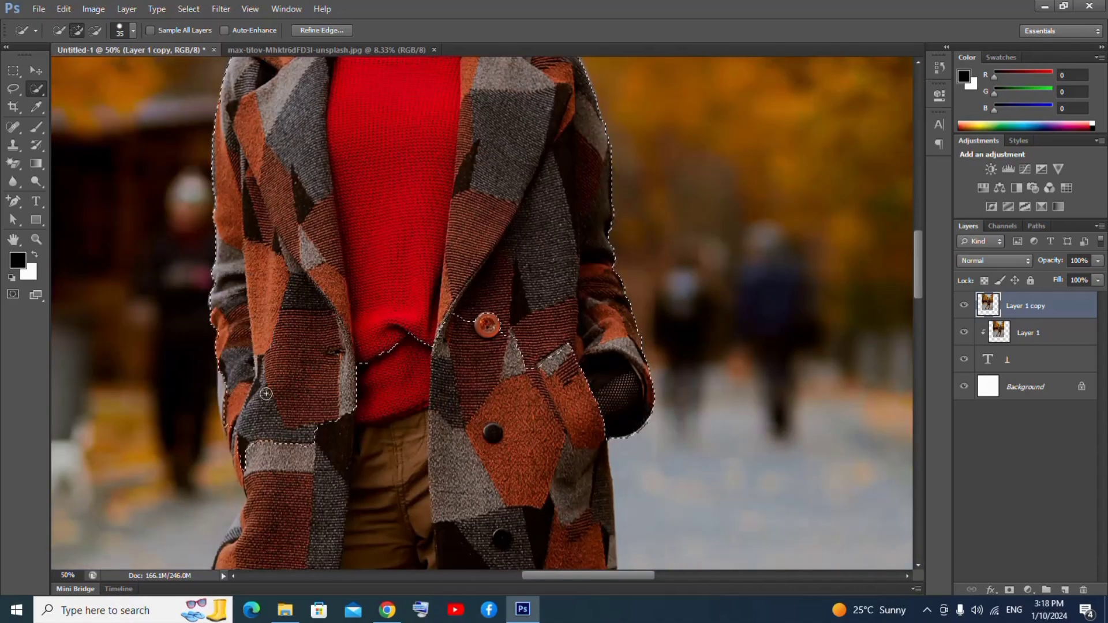
{"action": "scroll", "coordinate": [232, 372], "scroll_direction": "down", "scroll_amount": 2}
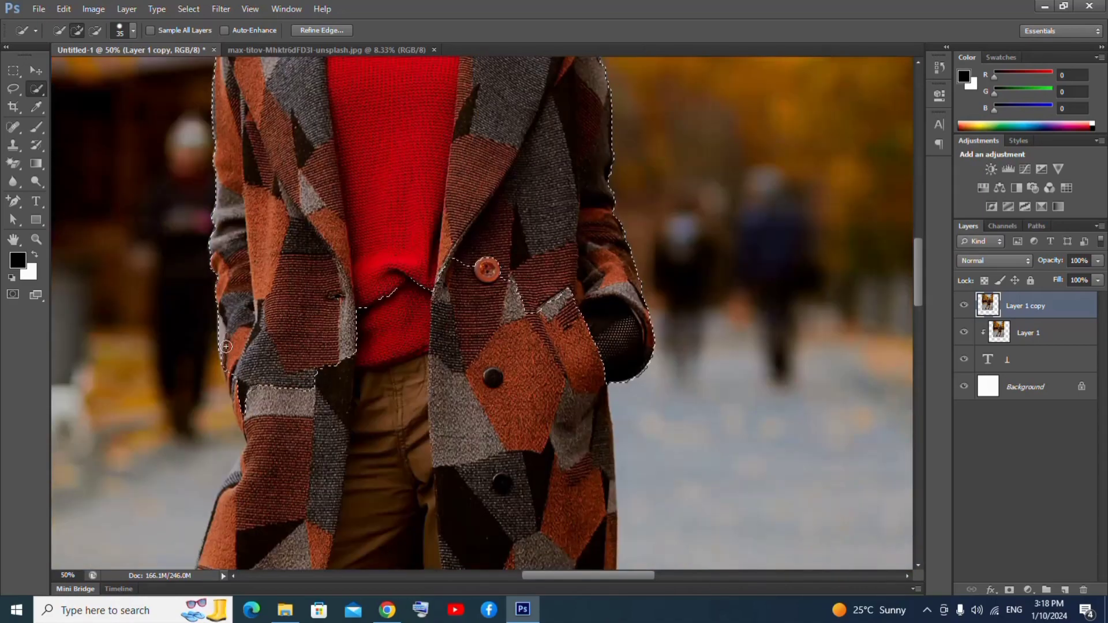
{"action": "left_click", "coordinate": [236, 393]}
{"action": "left_click", "coordinate": [248, 411]}
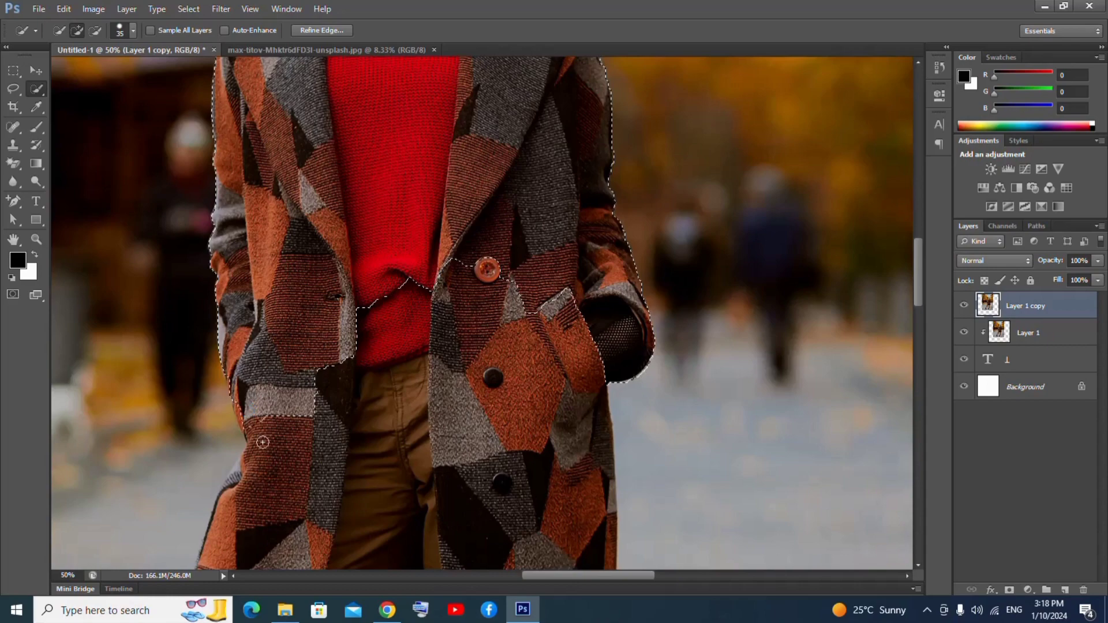
{"action": "left_click_drag", "start_coordinate": [258, 425], "coordinate": [242, 411]}
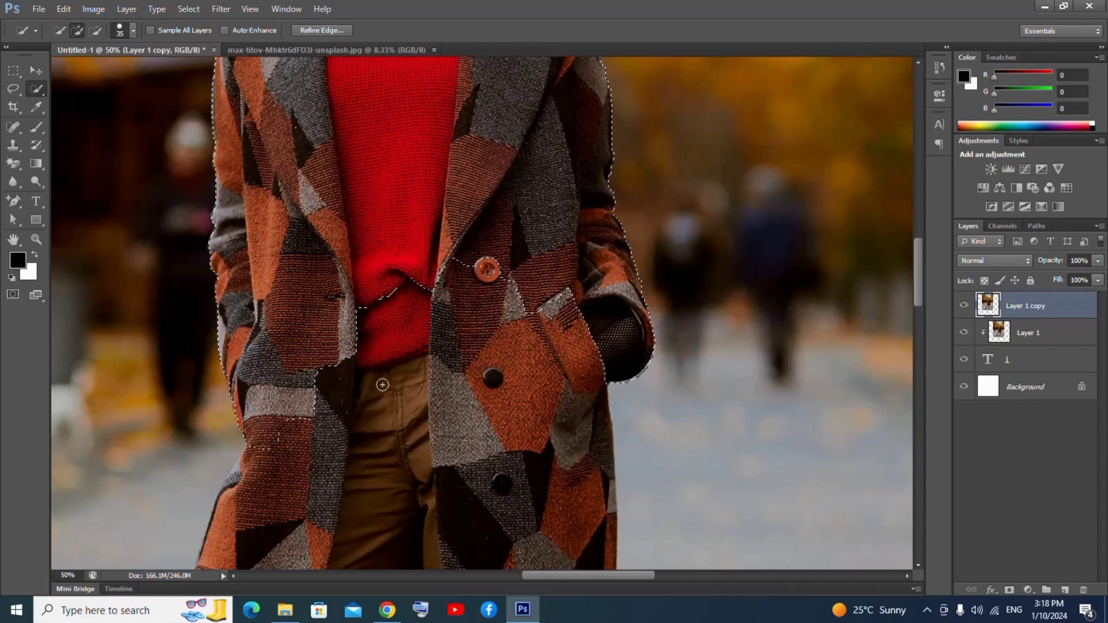
{"action": "left_click", "coordinate": [488, 465]}
{"action": "scroll", "coordinate": [503, 420], "scroll_direction": "down", "scroll_amount": 2}
{"action": "scroll", "coordinate": [504, 418], "scroll_direction": "down", "scroll_amount": 2}
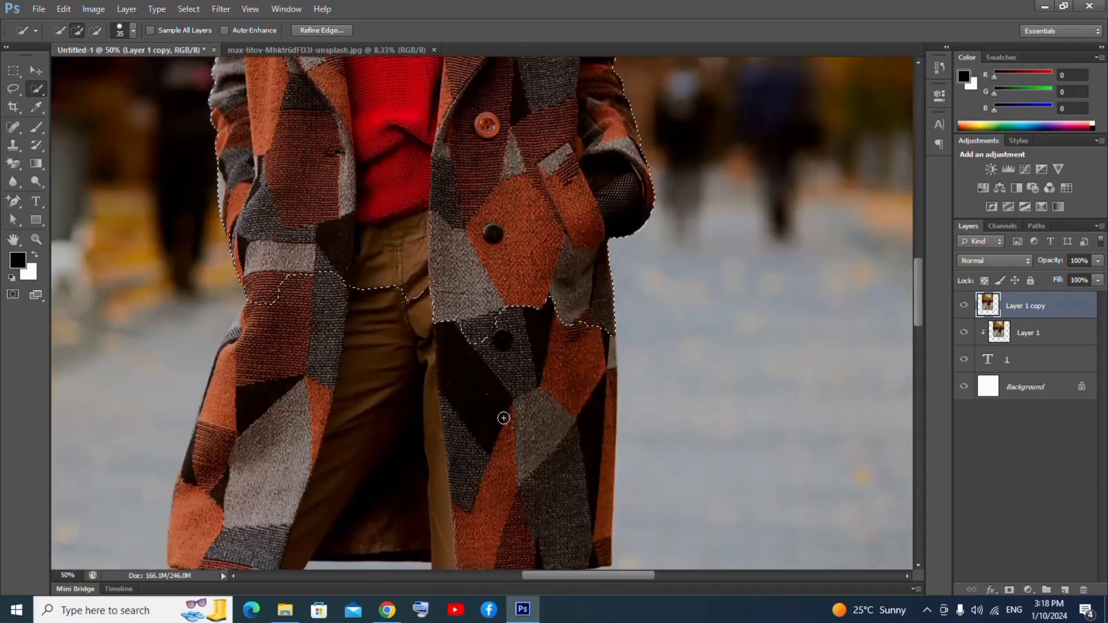
{"action": "mouse_move", "coordinate": [504, 418]}
{"action": "left_mouse_down"}
{"action": "mouse_move", "coordinate": [534, 474]}
{"action": "mouse_move", "coordinate": [573, 457]}
{"action": "left_mouse_up"}
{"action": "scroll", "coordinate": [529, 470], "scroll_direction": "down", "scroll_amount": 2}
{"action": "left_click_drag", "start_coordinate": [512, 406], "coordinate": [504, 461]}
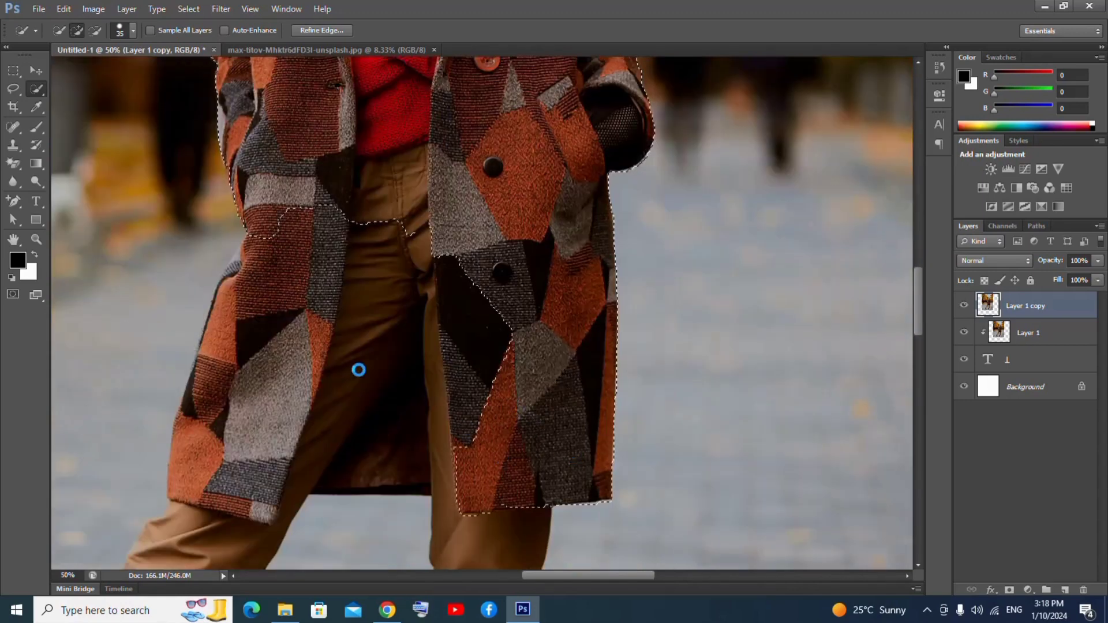
{"action": "left_click", "coordinate": [270, 408]}
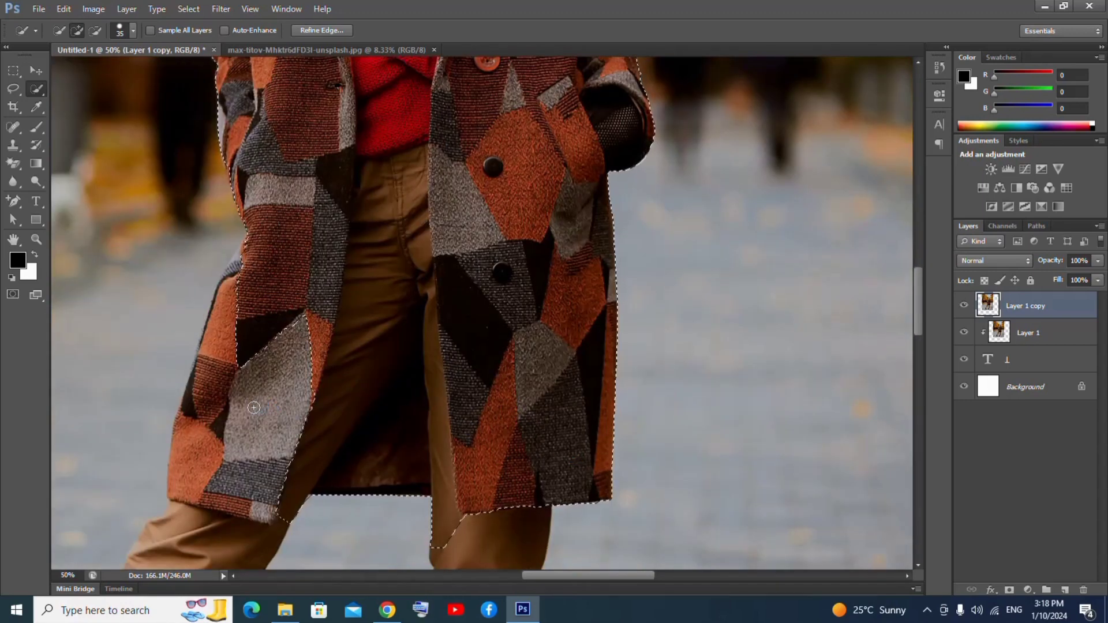
{"action": "mouse_move", "coordinate": [254, 408]}
{"action": "left_mouse_down"}
{"action": "mouse_move", "coordinate": [232, 452]}
{"action": "mouse_move", "coordinate": [201, 417]}
{"action": "left_mouse_up"}
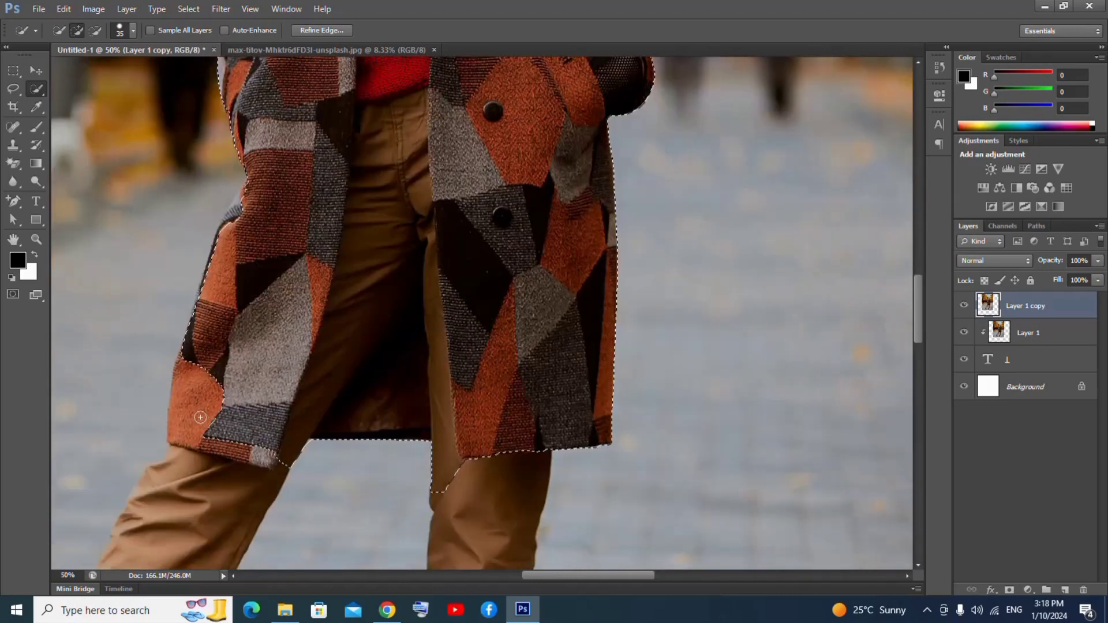
Step: Add the left trouser leg and left red shoe to the selection
{"action": "scroll", "coordinate": [206, 433], "scroll_direction": "down", "scroll_amount": 3}
{"action": "scroll", "coordinate": [206, 433], "scroll_direction": "down", "scroll_amount": 1}
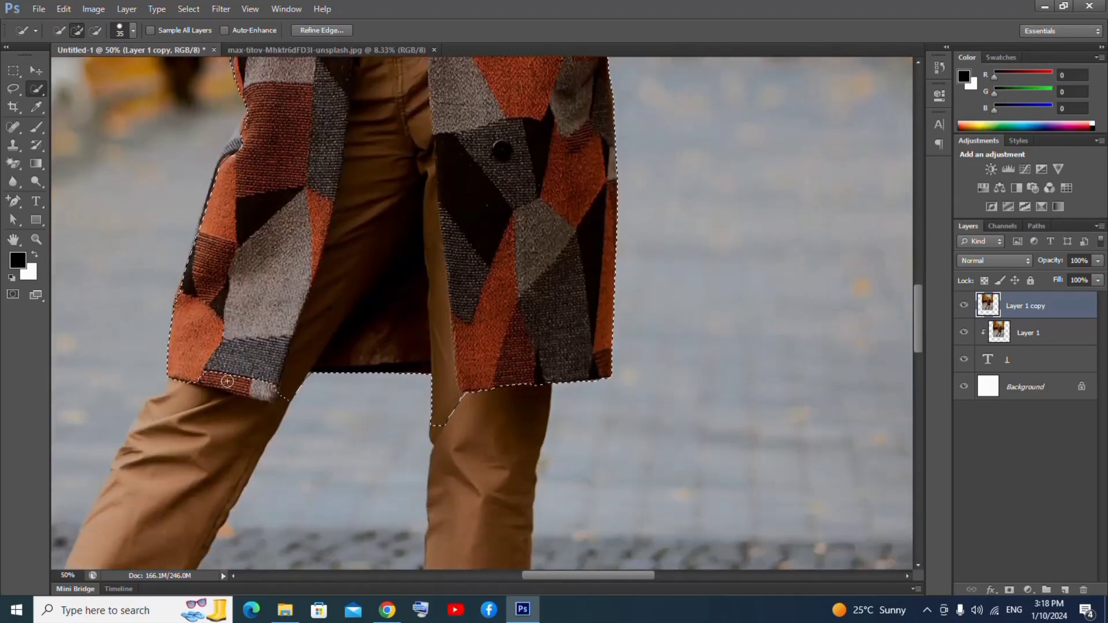
{"action": "scroll", "coordinate": [225, 388], "scroll_direction": "down", "scroll_amount": 2}
{"action": "scroll", "coordinate": [226, 388], "scroll_direction": "down", "scroll_amount": 2}
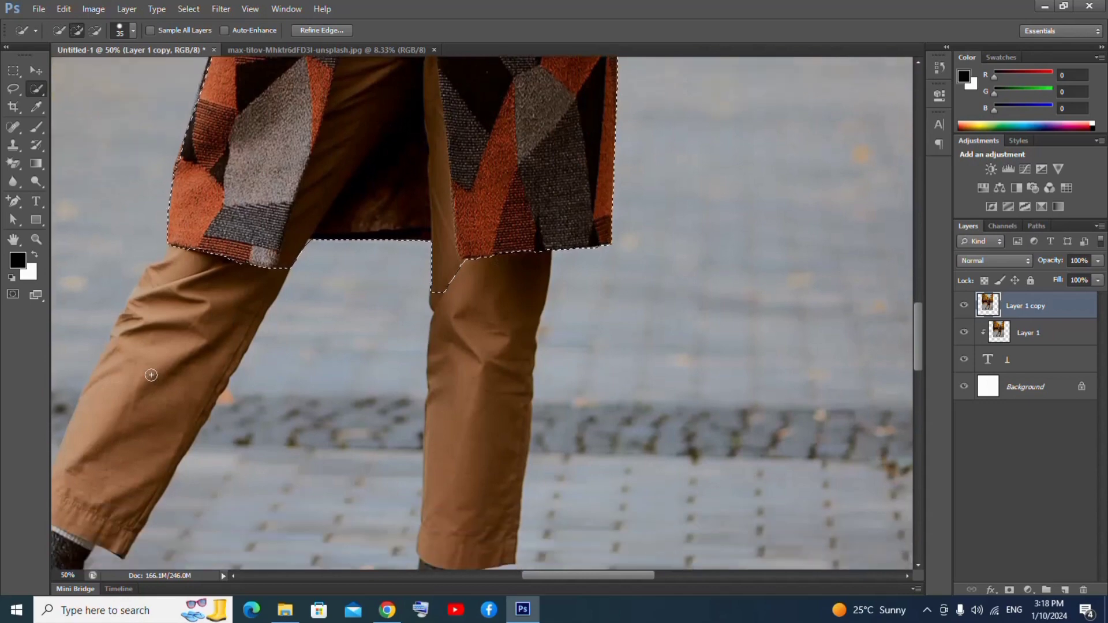
{"action": "mouse_move", "coordinate": [277, 341]}
{"action": "left_mouse_down"}
{"action": "mouse_move", "coordinate": [331, 298]}
{"action": "mouse_move", "coordinate": [381, 294]}
{"action": "left_mouse_up"}
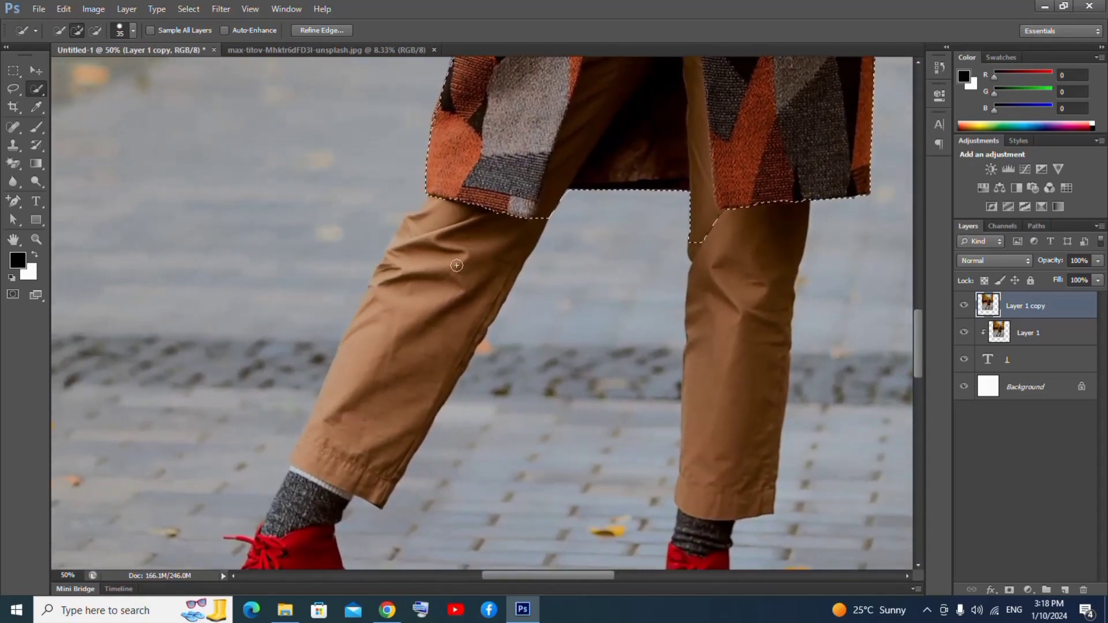
{"action": "left_click_drag", "start_coordinate": [456, 266], "coordinate": [428, 266]}
{"action": "left_click_drag", "start_coordinate": [437, 221], "coordinate": [429, 258]}
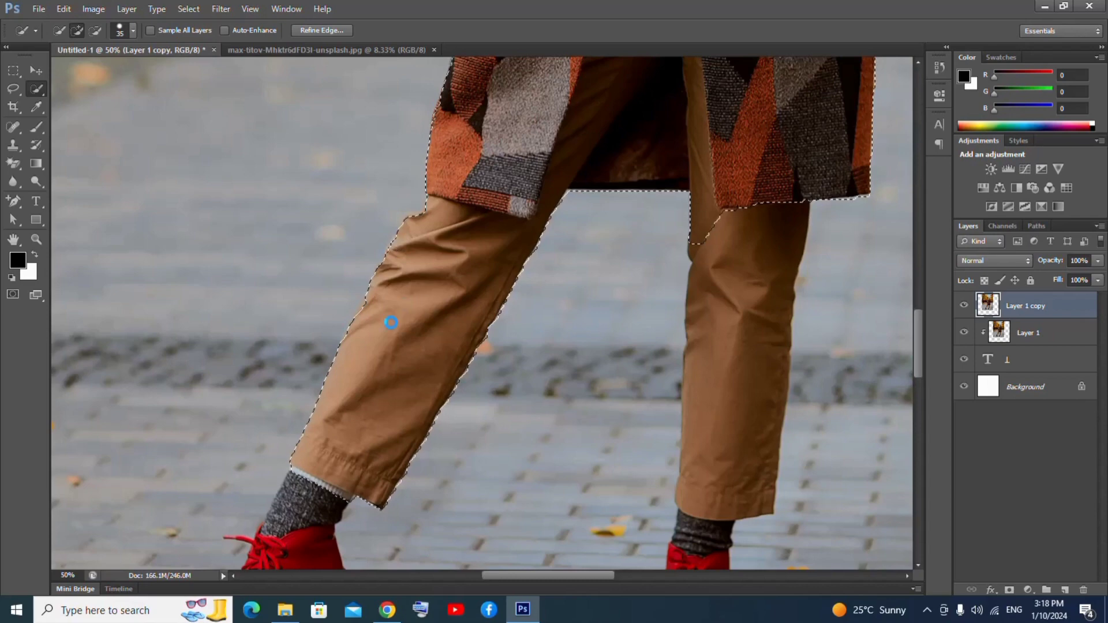
{"action": "scroll", "coordinate": [392, 322], "scroll_direction": "down", "scroll_amount": 2}
{"action": "left_click_drag", "start_coordinate": [302, 453], "coordinate": [300, 456]}
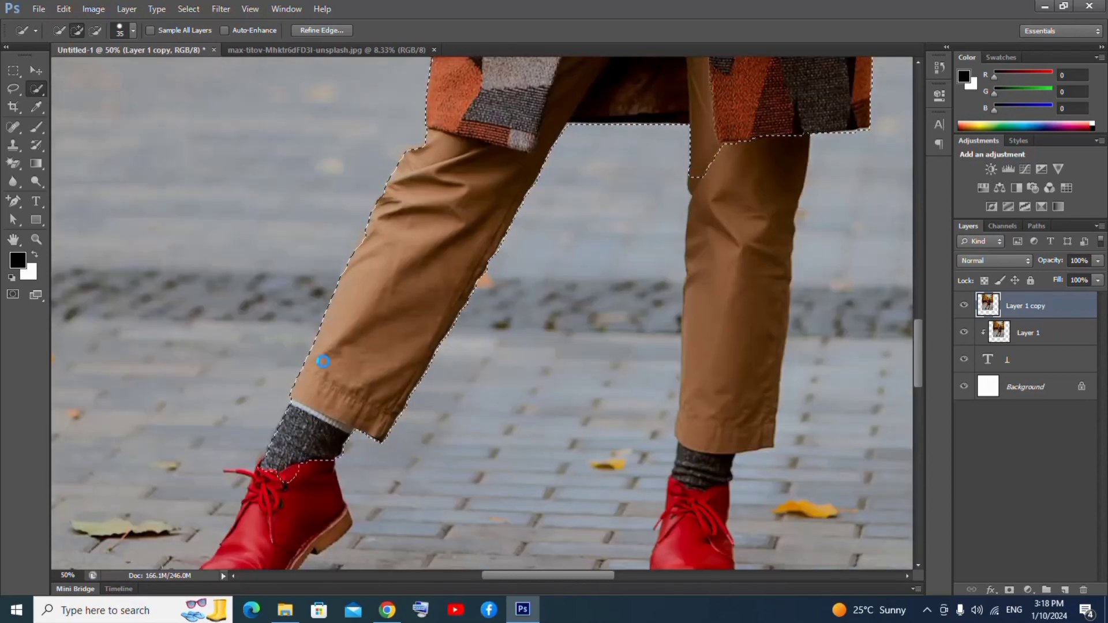
{"action": "scroll", "coordinate": [322, 361], "scroll_direction": "down", "scroll_amount": 4}
{"action": "left_click_drag", "start_coordinate": [351, 346], "coordinate": [283, 444]}
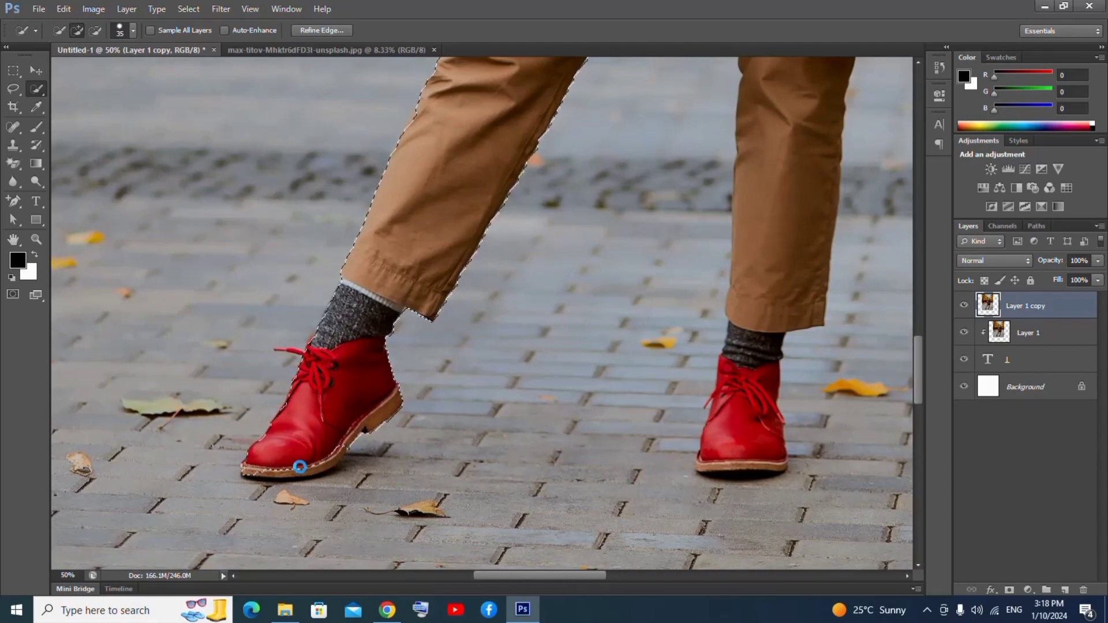
{"action": "left_click_drag", "start_coordinate": [300, 466], "coordinate": [312, 467]}
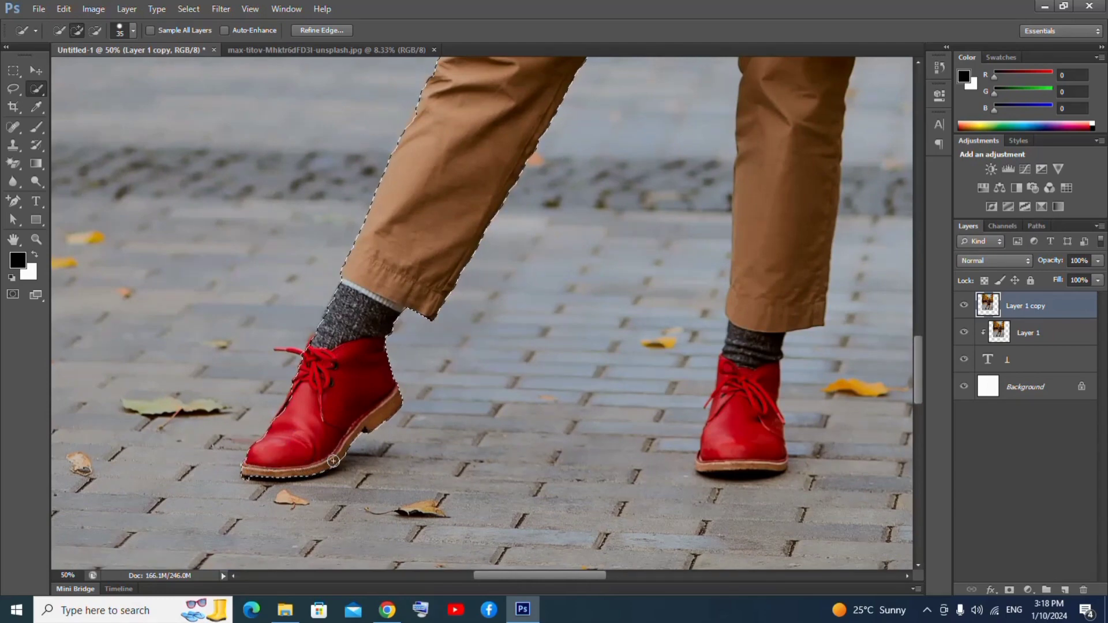
Step: Add the right trouser leg, shrink the brush to 20, and fit the document on screen
{"action": "mouse_move", "coordinate": [515, 371]}
{"action": "left_mouse_down"}
{"action": "mouse_move", "coordinate": [397, 445]}
{"action": "mouse_move", "coordinate": [397, 490]}
{"action": "left_mouse_up"}
{"action": "mouse_move", "coordinate": [594, 247]}
{"action": "left_mouse_down"}
{"action": "mouse_move", "coordinate": [586, 321]}
{"action": "mouse_move", "coordinate": [528, 443]}
{"action": "mouse_move", "coordinate": [536, 459]}
{"action": "mouse_move", "coordinate": [516, 509]}
{"action": "mouse_move", "coordinate": [493, 513]}
{"action": "mouse_move", "coordinate": [566, 512]}
{"action": "left_mouse_up"}
{"action": "scroll", "coordinate": [589, 334], "scroll_direction": "down", "scroll_amount": 3}
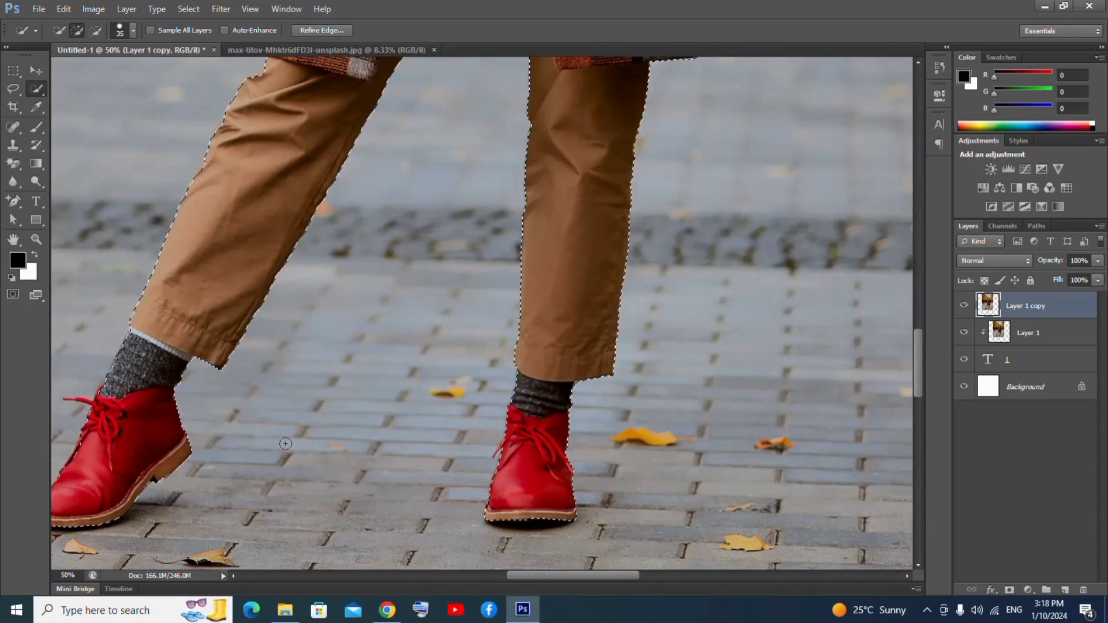
{"action": "left_click_drag", "start_coordinate": [223, 383], "coordinate": [390, 358]}
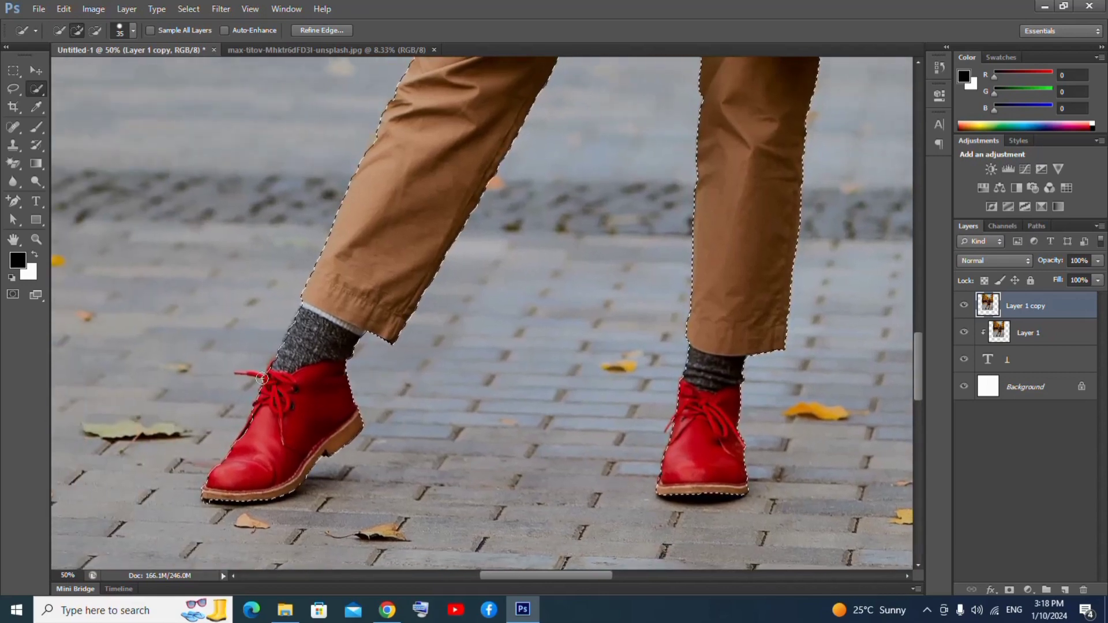
{"action": "key", "text": "bracketleft"}
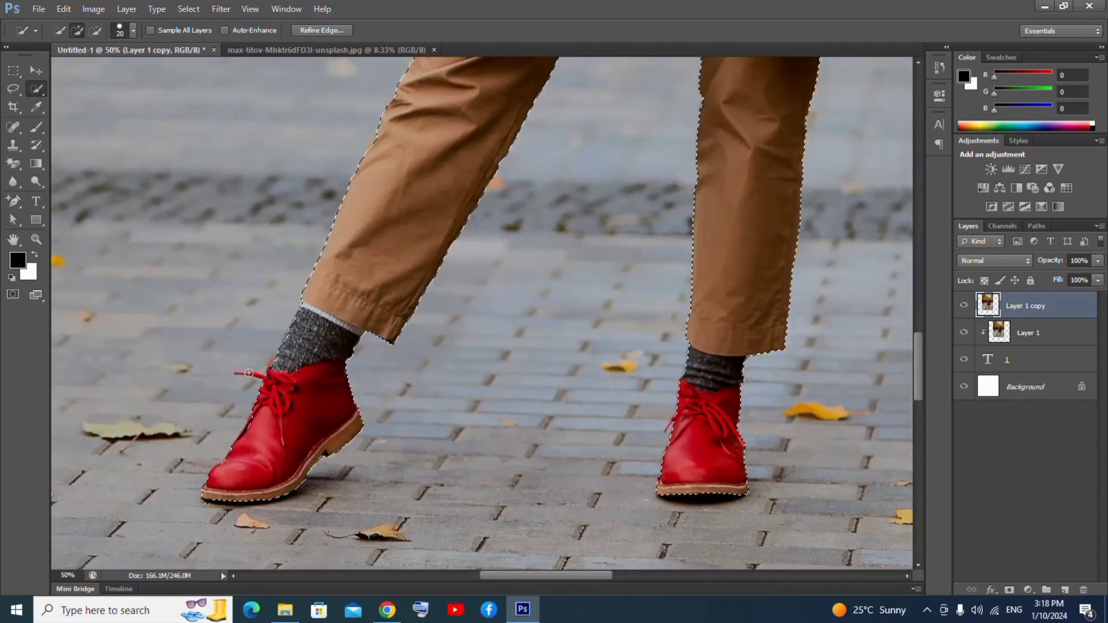
{"action": "key", "text": "bracketleft"}
{"action": "key", "text": "bracketleft"}
{"action": "key", "text": "ctrl+0"}
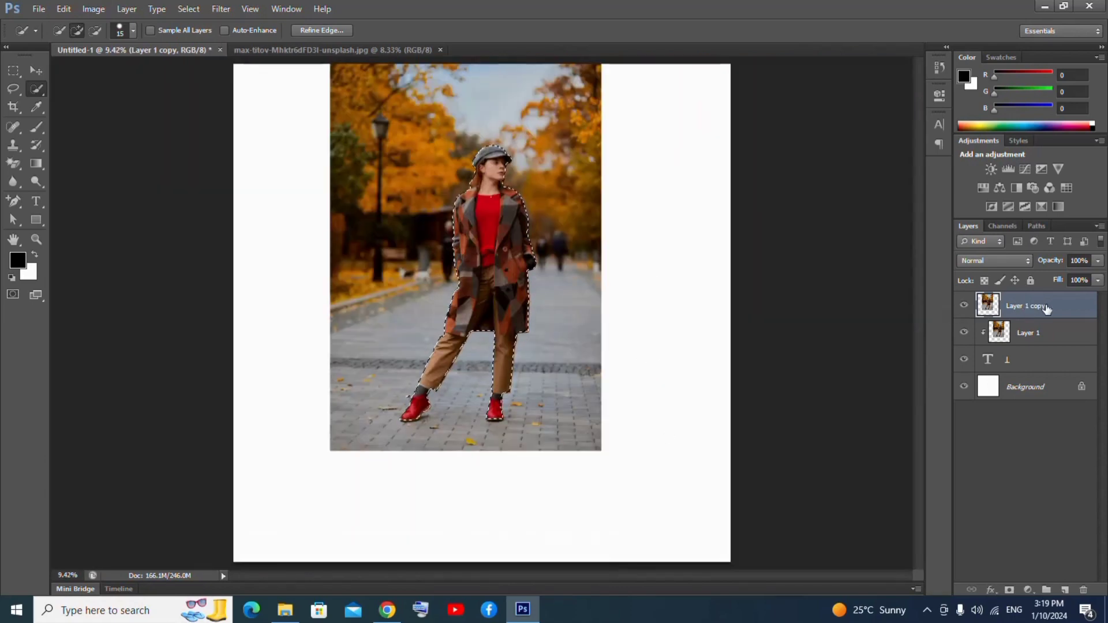
Step: Add a layer mask to Layer 1 copy so only the woman remains
{"action": "left_click", "coordinate": [1010, 591]}
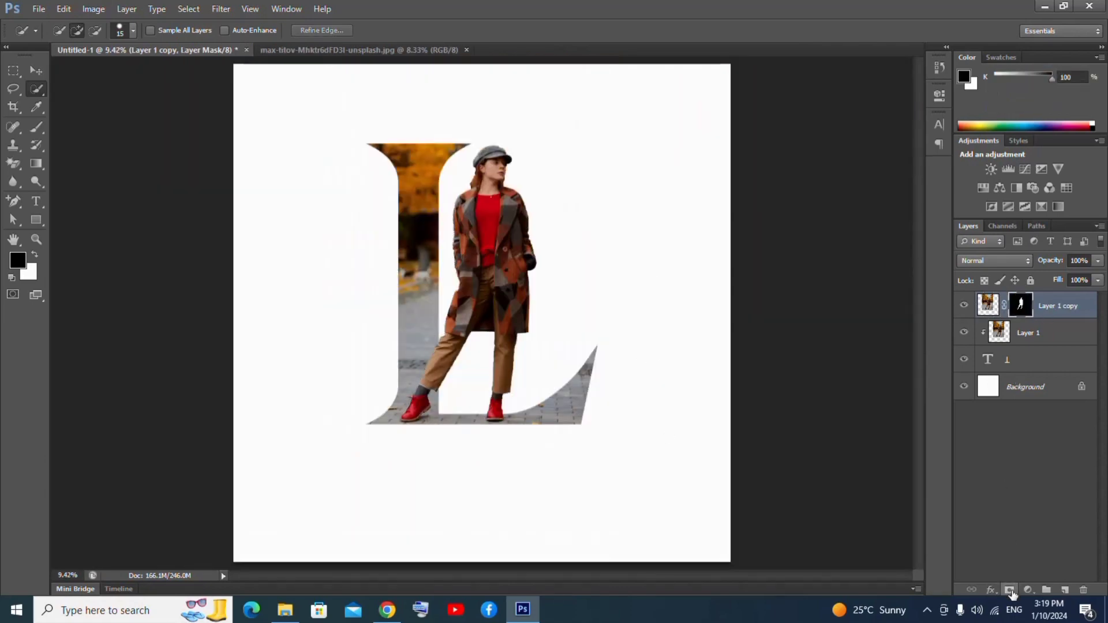
{"action": "left_click", "coordinate": [1054, 366]}
{"action": "right_click", "coordinate": [1053, 363]}
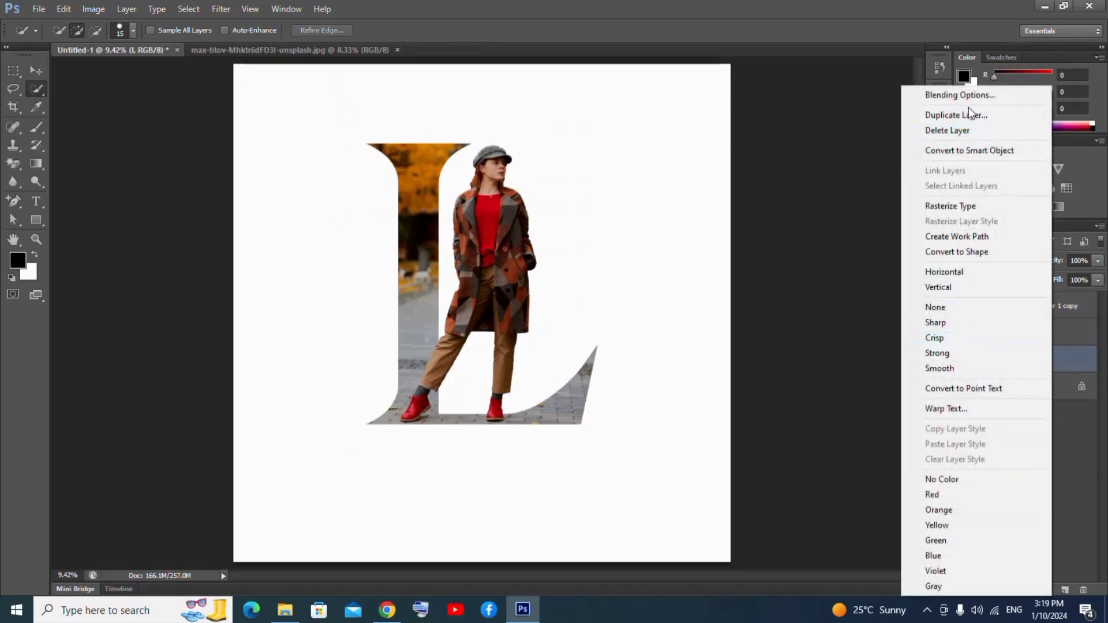
{"action": "left_click", "coordinate": [960, 94]}
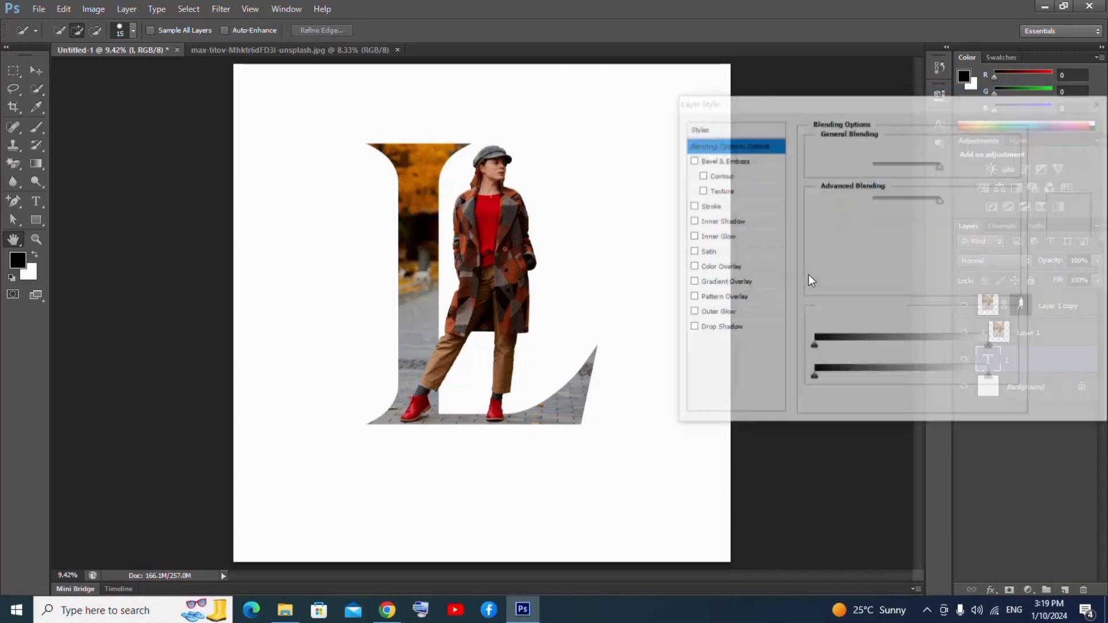
Step: Give the L a drop shadow at 84% opacity and an inner shadow at 65%, distance about 18
{"action": "left_click", "coordinate": [747, 326]}
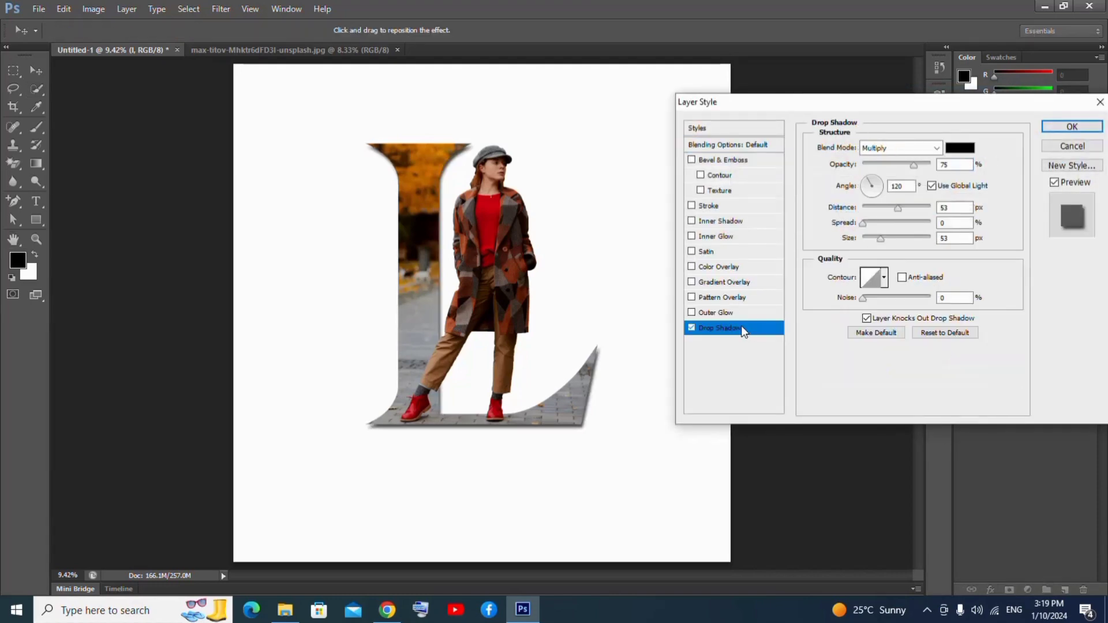
{"action": "left_click_drag", "start_coordinate": [916, 165], "coordinate": [920, 167]}
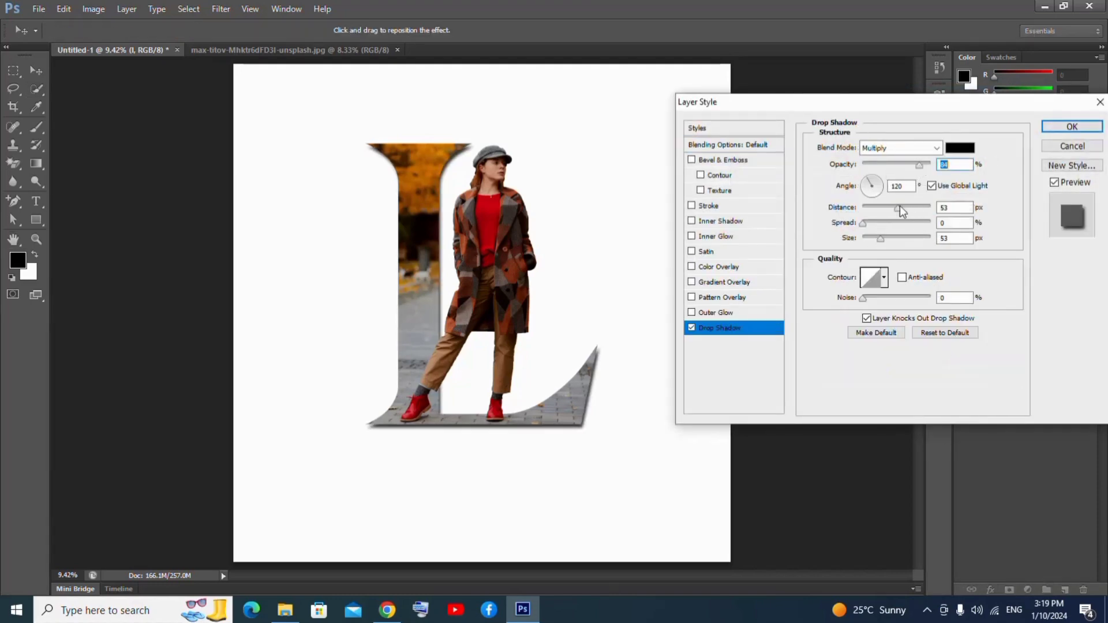
{"action": "mouse_move", "coordinate": [899, 207]}
{"action": "left_mouse_down"}
{"action": "mouse_move", "coordinate": [882, 207]}
{"action": "mouse_move", "coordinate": [871, 237]}
{"action": "left_mouse_up"}
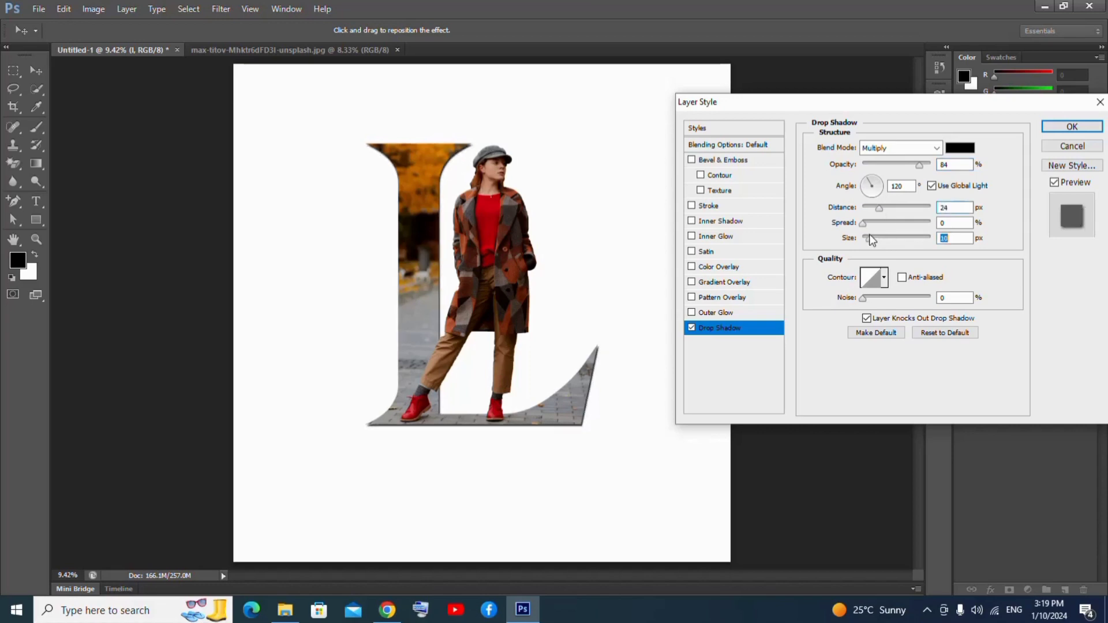
{"action": "left_click", "coordinate": [757, 221]}
{"action": "left_click_drag", "start_coordinate": [914, 165], "coordinate": [908, 166]}
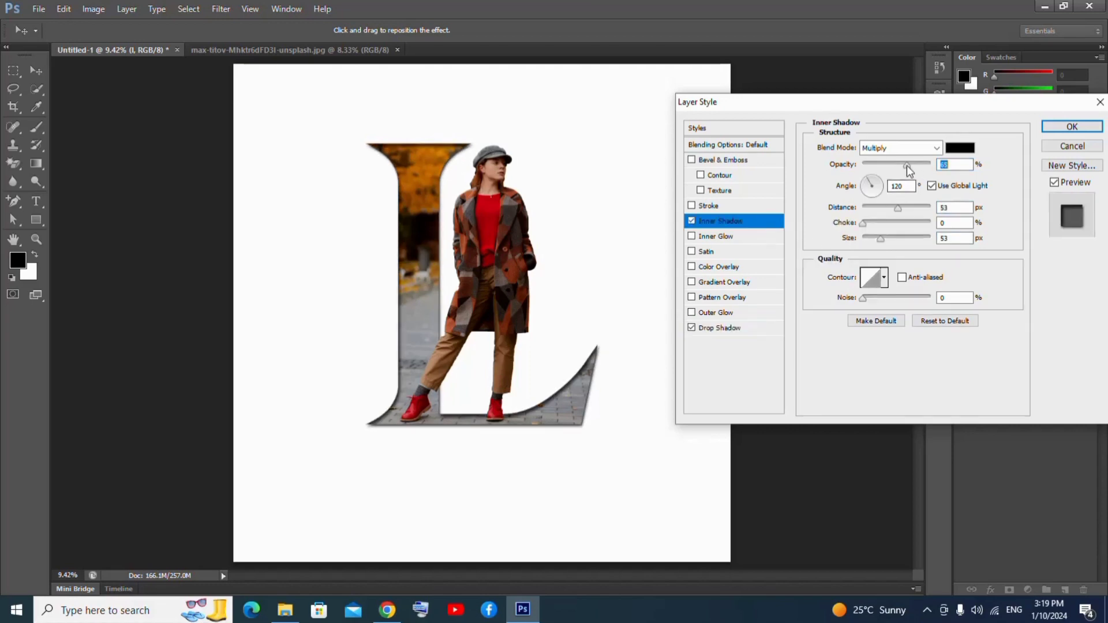
{"action": "mouse_move", "coordinate": [898, 207]}
{"action": "left_mouse_down"}
{"action": "mouse_move", "coordinate": [875, 208]}
{"action": "mouse_move", "coordinate": [872, 236]}
{"action": "left_mouse_up"}
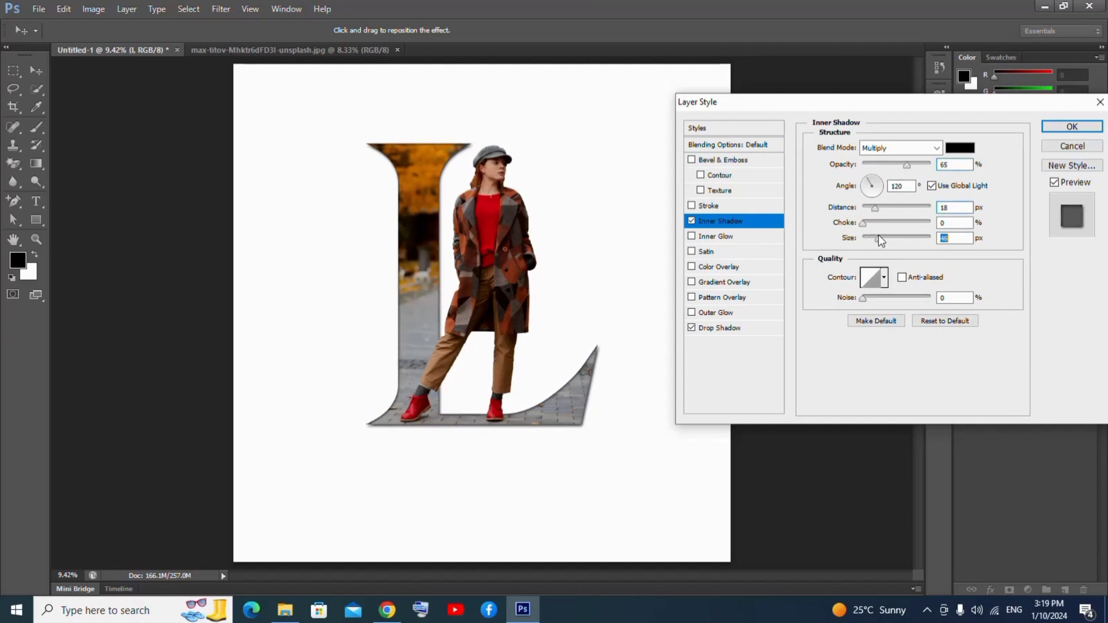
Step: Add a 10 px stroke to the L, coloured red sampled from the woman's shirt
{"action": "left_click", "coordinate": [715, 206]}
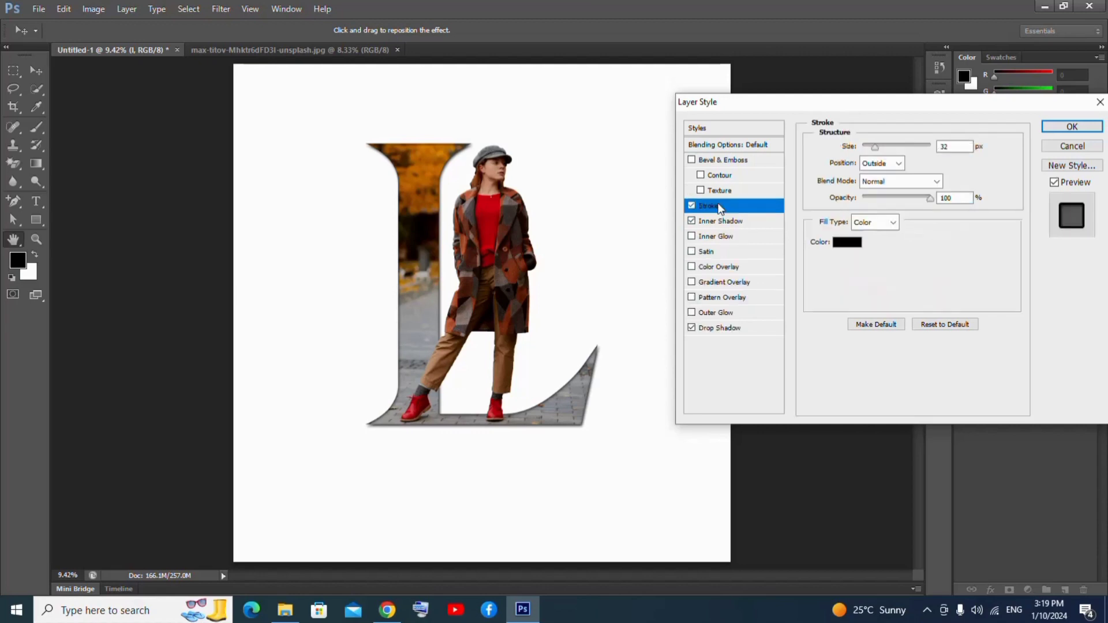
{"action": "left_click", "coordinate": [849, 243]}
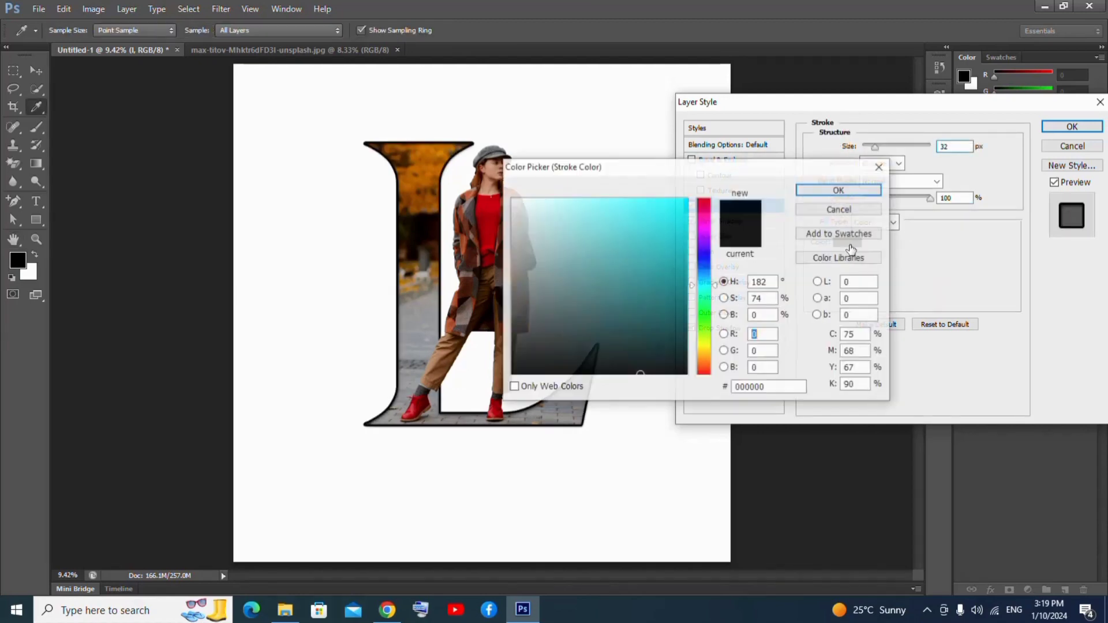
{"action": "left_click", "coordinate": [485, 198]}
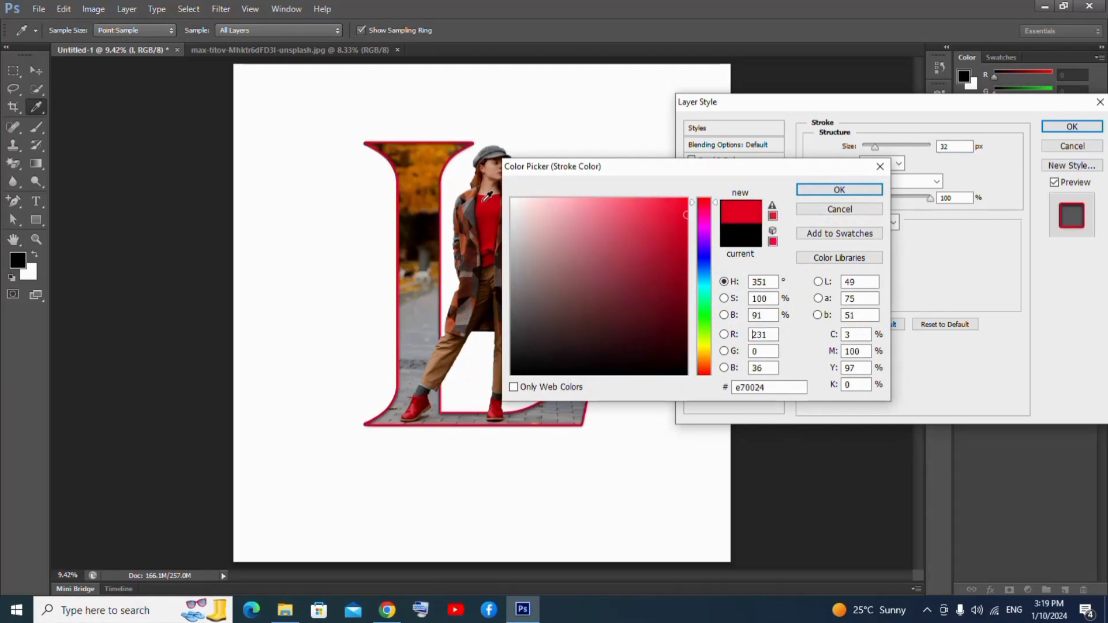
{"action": "left_click", "coordinate": [809, 190]}
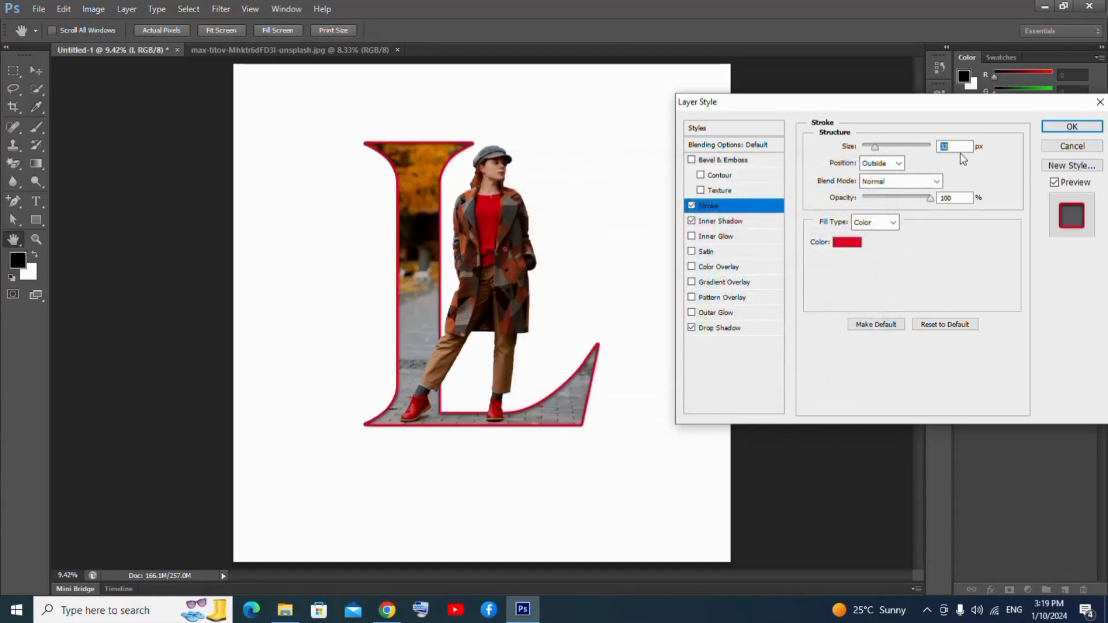
{"action": "key", "text": "shift+Down"}
{"action": "key", "text": "shift+Down"}
{"action": "key", "text": "Down"}
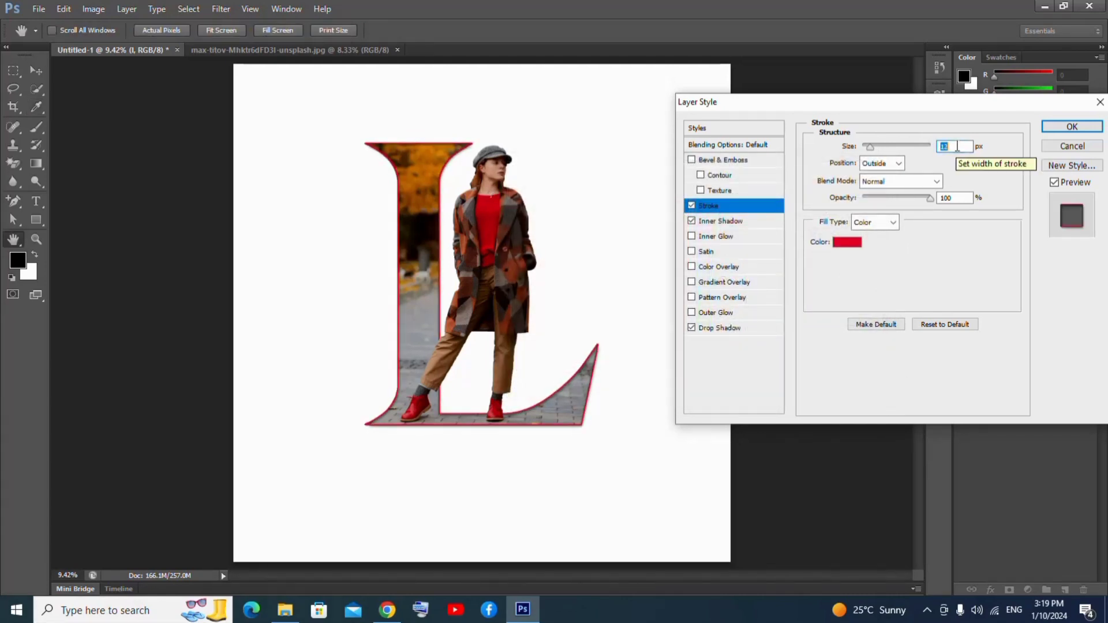
{"action": "key", "text": "Down"}
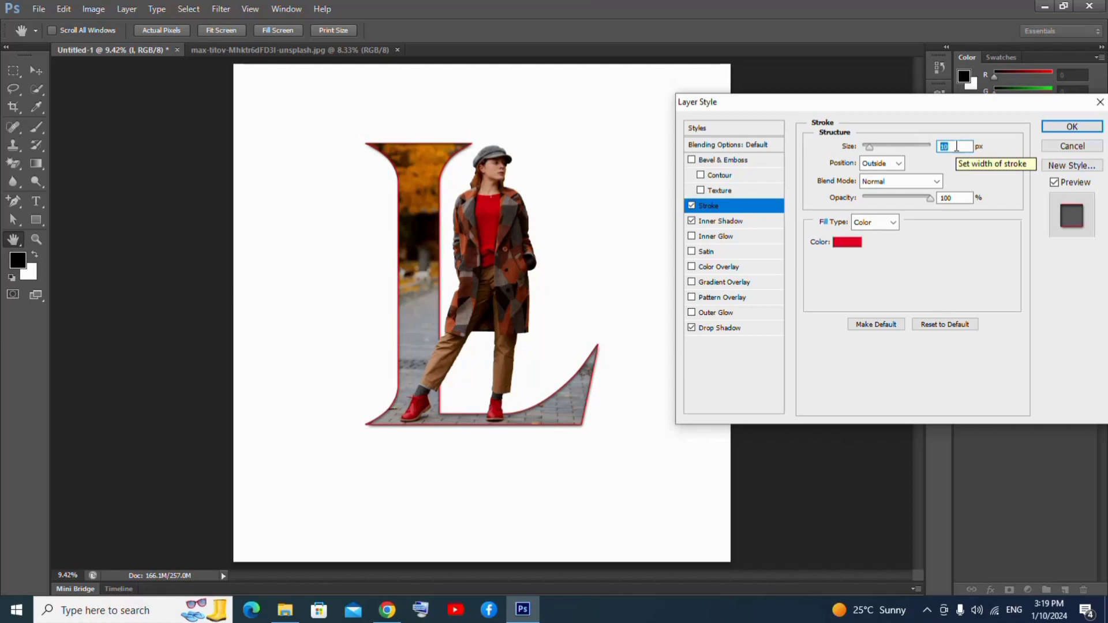
Step: Apply the L's styles, then give Layer 1 copy a drop shadow with 13 px distance
{"action": "left_click", "coordinate": [1058, 129]}
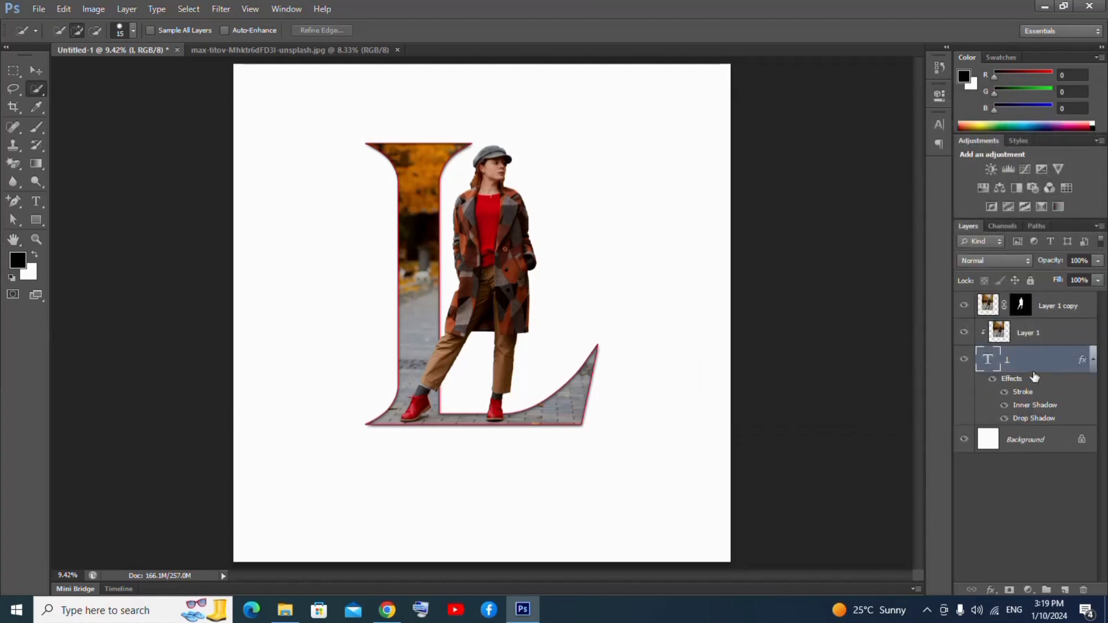
{"action": "left_click", "coordinate": [1054, 314]}
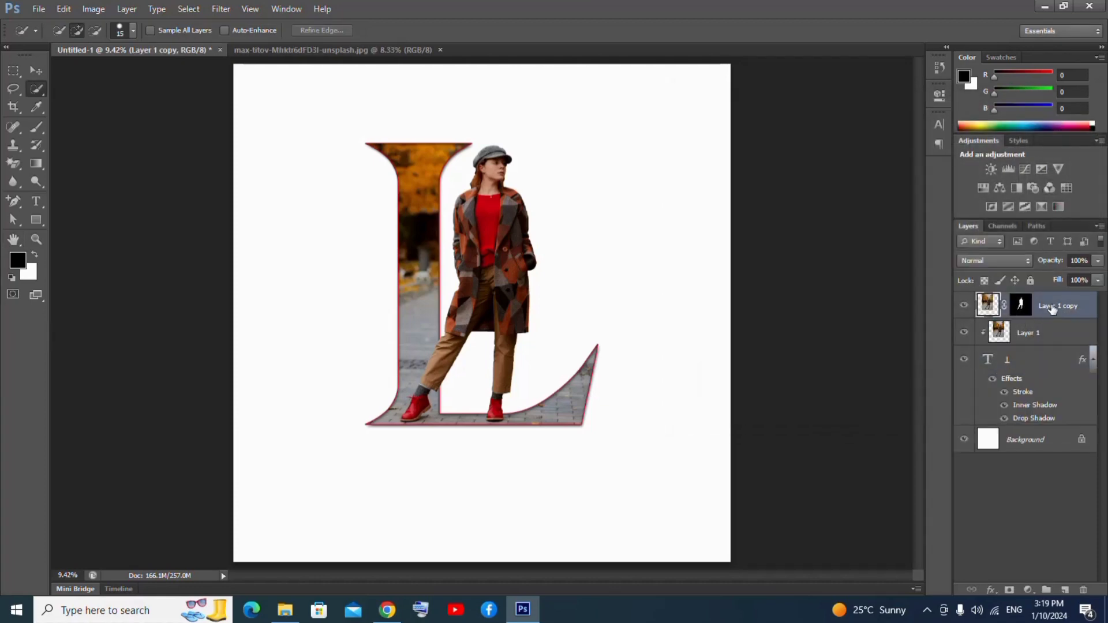
{"action": "right_click", "coordinate": [1052, 308]}
{"action": "left_click", "coordinate": [969, 127]}
{"action": "left_click_drag", "start_coordinate": [719, 102], "coordinate": [736, 103]}
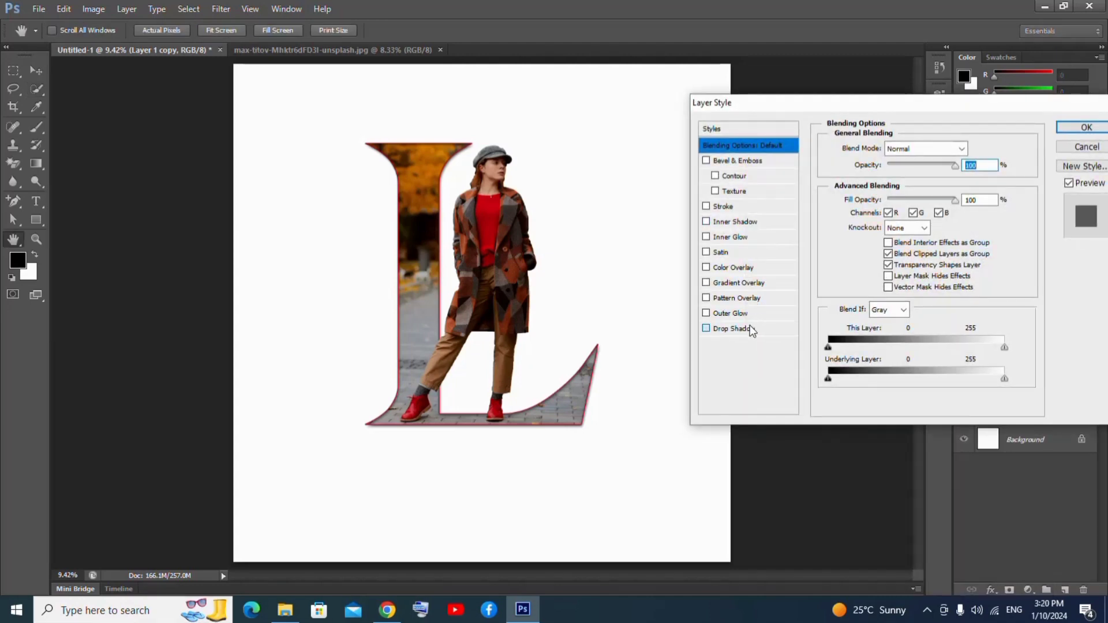
{"action": "left_click", "coordinate": [732, 328]}
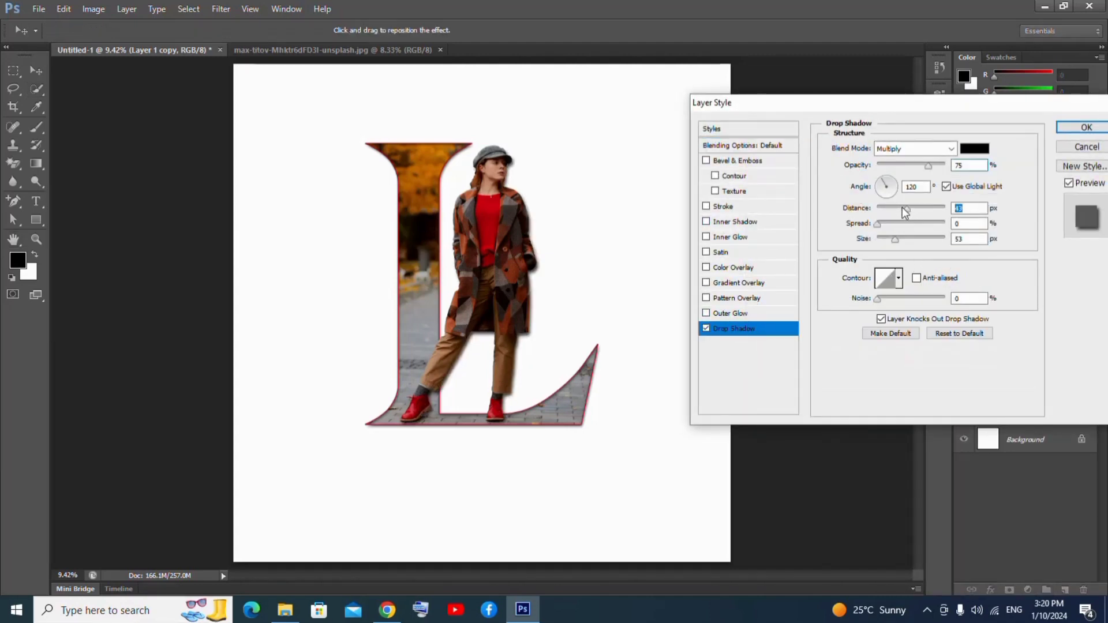
{"action": "mouse_move", "coordinate": [905, 213]}
{"action": "left_mouse_down"}
{"action": "mouse_move", "coordinate": [889, 220]}
{"action": "mouse_move", "coordinate": [886, 242]}
{"action": "left_mouse_up"}
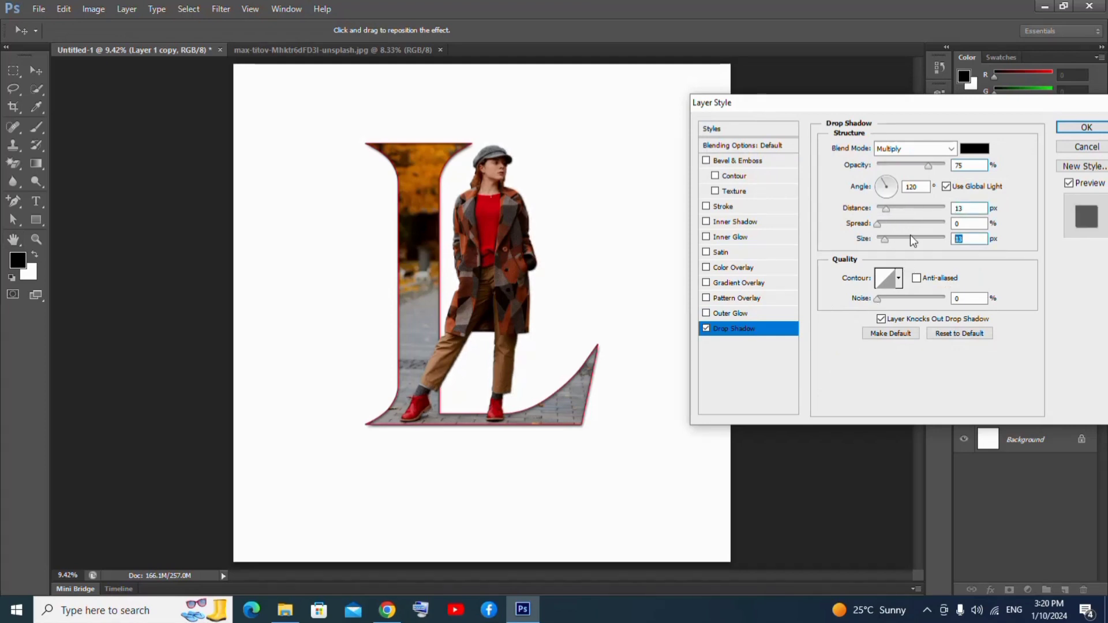
{"action": "left_click", "coordinate": [1074, 131]}
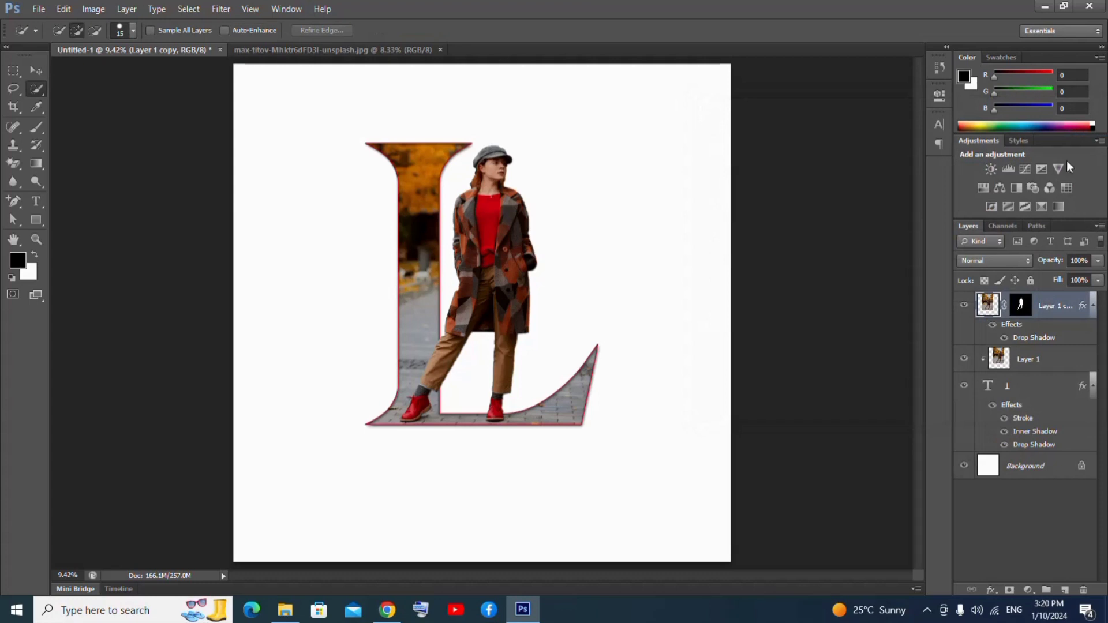
Step: Add a gradient fill layer directly above the Background layer
{"action": "left_click", "coordinate": [1033, 464]}
{"action": "key", "text": "v"}
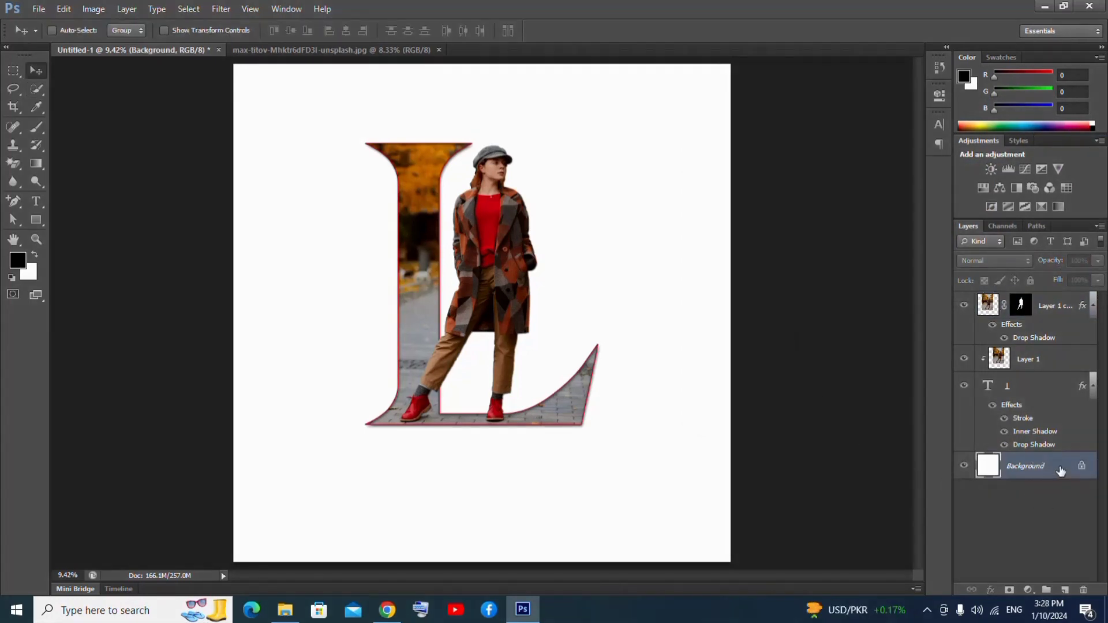
{"action": "left_click", "coordinate": [1028, 590]}
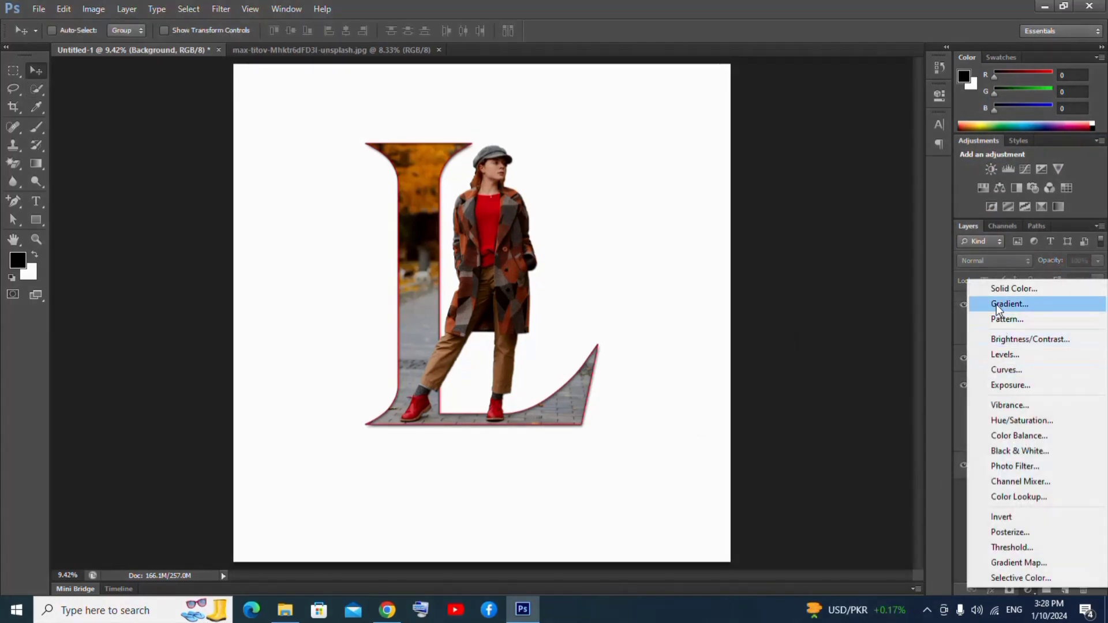
{"action": "left_click", "coordinate": [1014, 305]}
Step: Starting from the Black, White preset, set the gradient's left stop to a bright red
{"action": "left_click", "coordinate": [645, 179]}
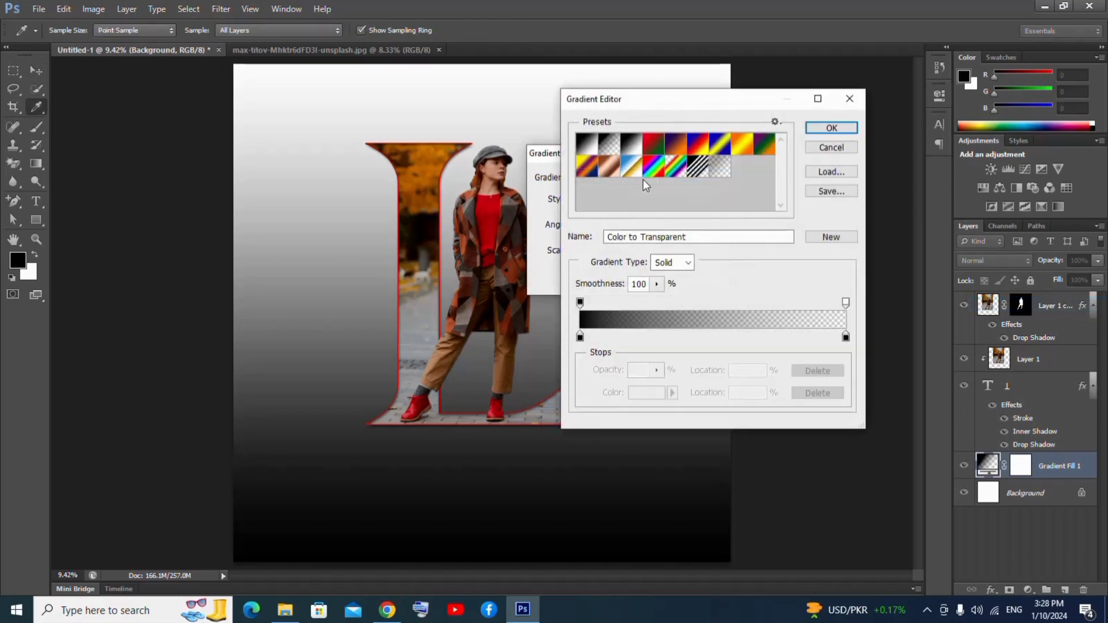
{"action": "left_click", "coordinate": [623, 149]}
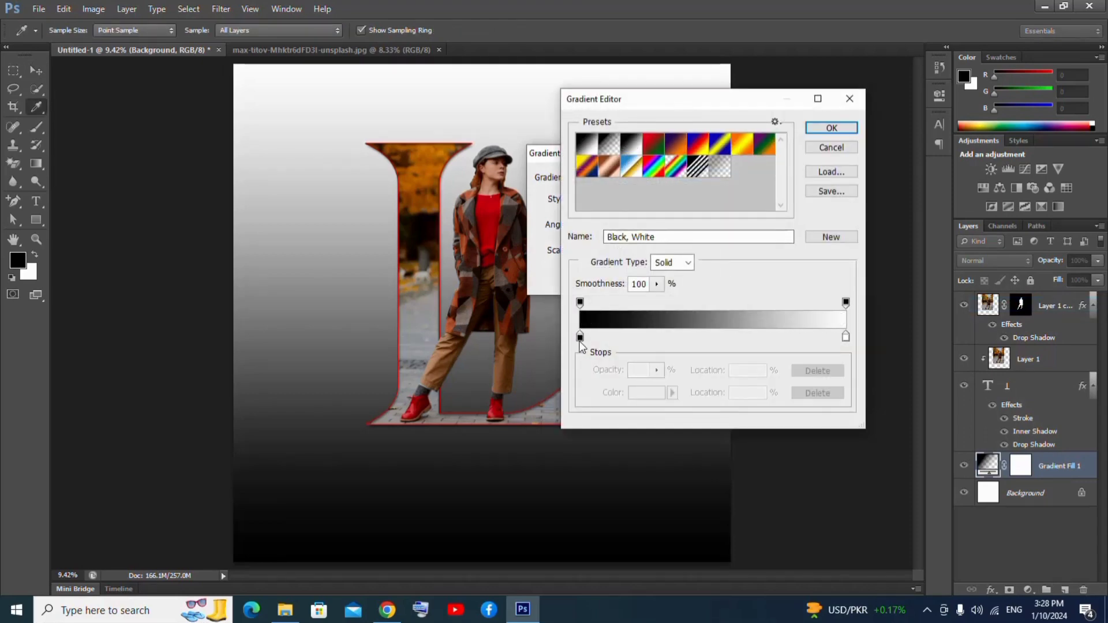
{"action": "left_click", "coordinate": [580, 338]}
{"action": "double_click", "coordinate": [580, 337]}
{"action": "left_click", "coordinate": [487, 246]}
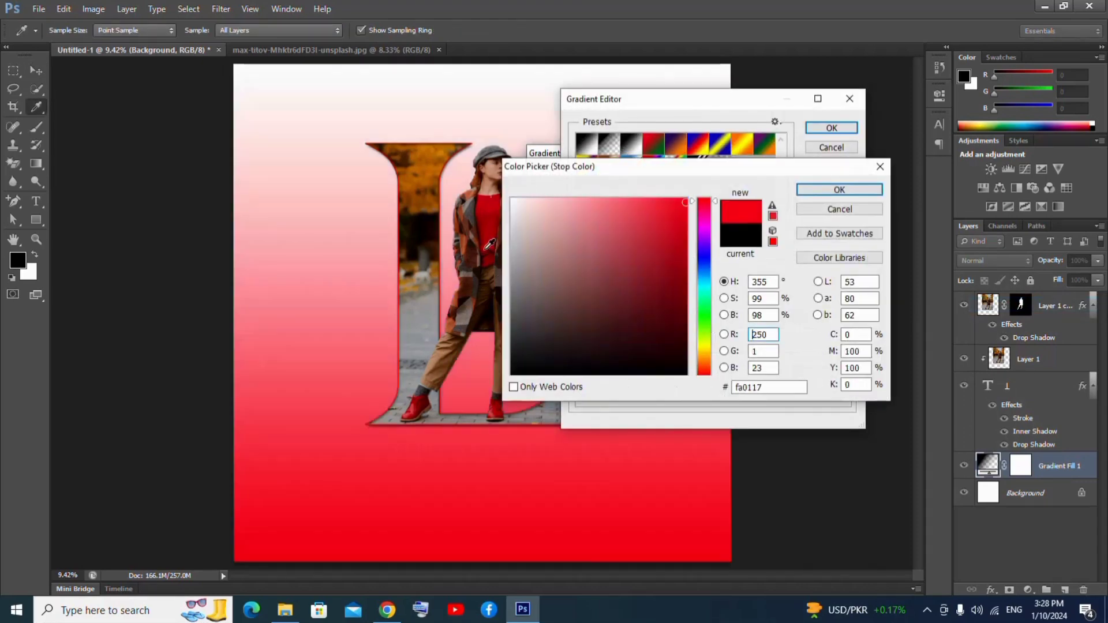
{"action": "left_click", "coordinate": [687, 206]}
{"action": "left_click", "coordinate": [832, 191]}
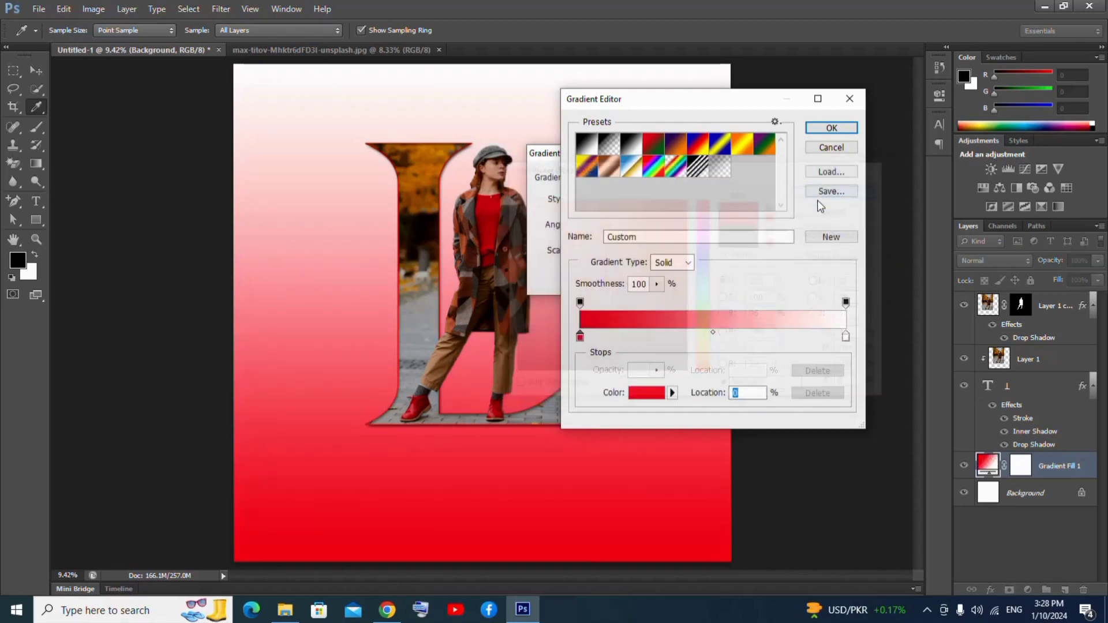
Step: Set the gradient's right stop to dark red and accept the red gradient
{"action": "left_click", "coordinate": [846, 337]}
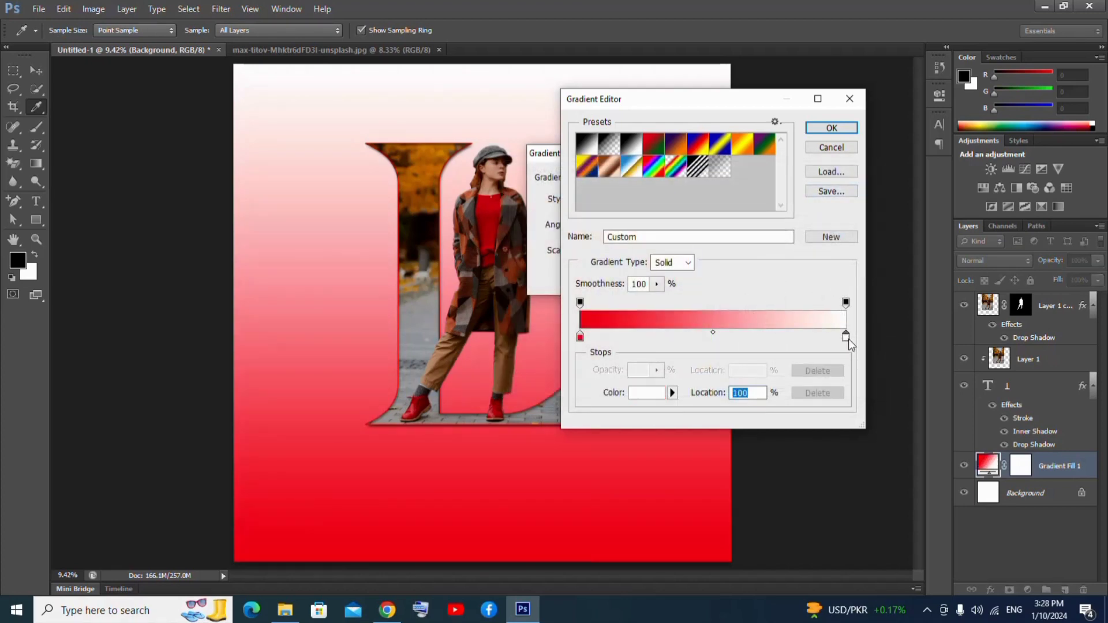
{"action": "double_click", "coordinate": [846, 337]}
{"action": "left_click", "coordinate": [479, 249]}
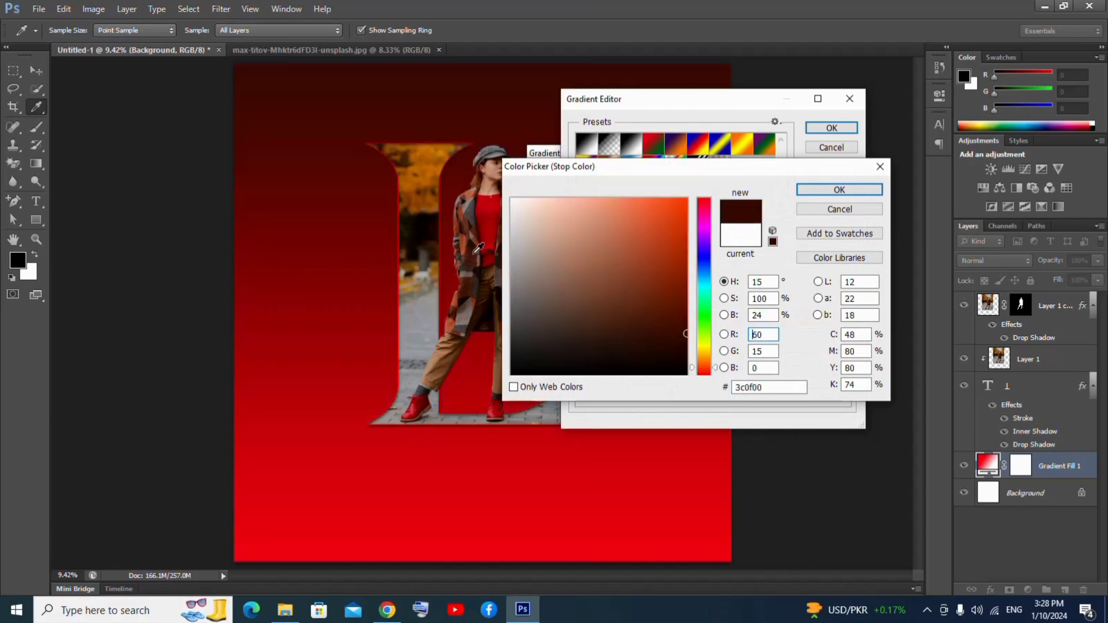
{"action": "left_click", "coordinate": [681, 291]}
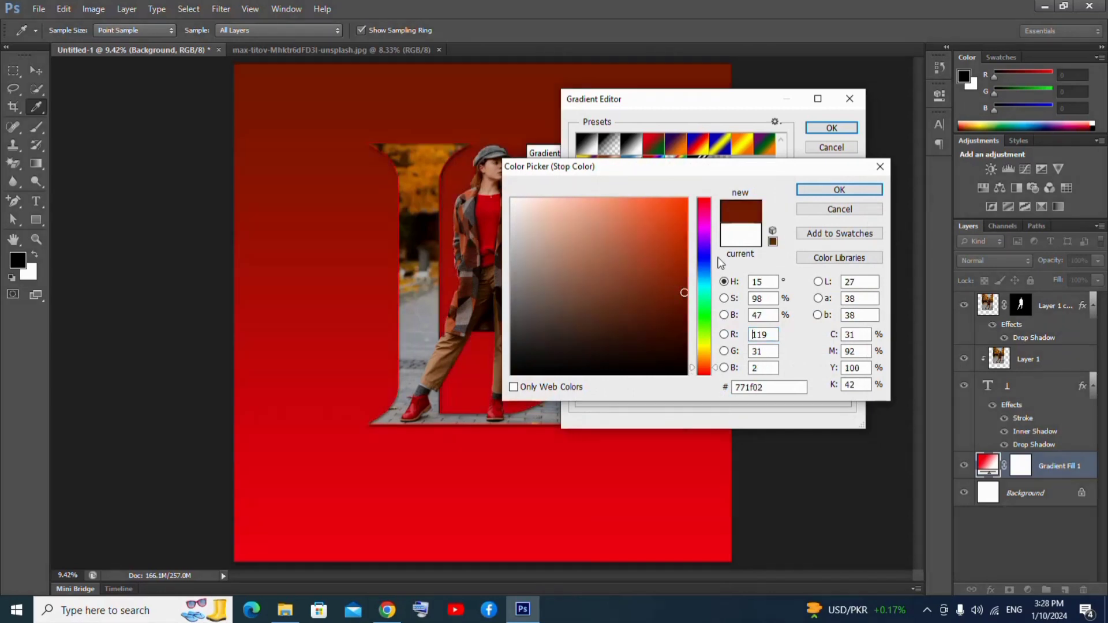
{"action": "left_click", "coordinate": [814, 190]}
{"action": "left_click", "coordinate": [825, 128]}
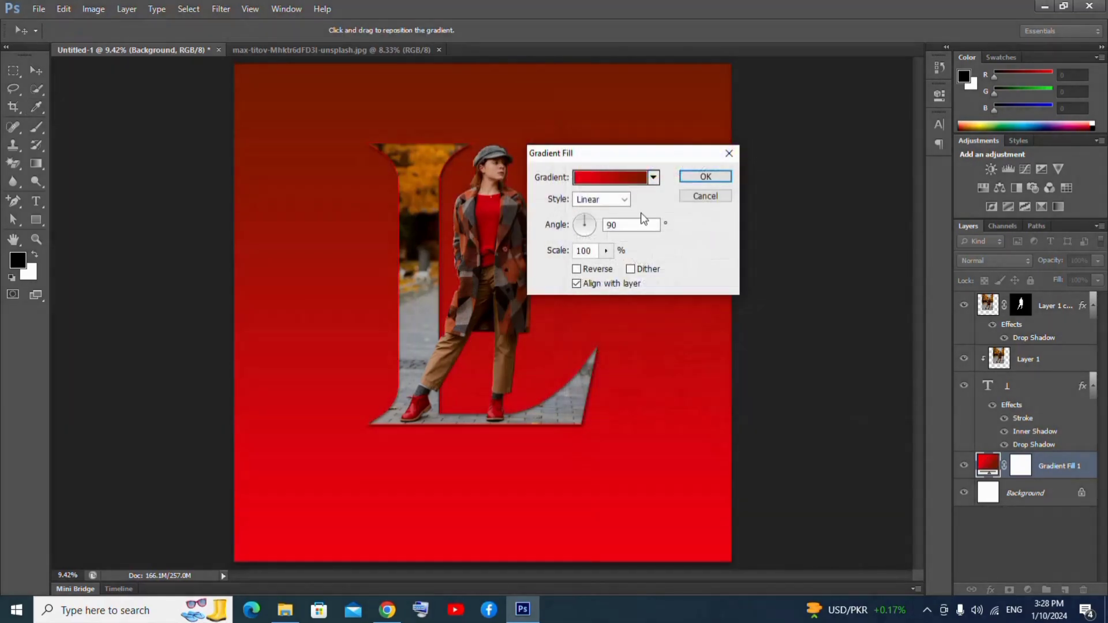
Step: Make the gradient fill Radial at 164% scale and apply it
{"action": "left_click", "coordinate": [624, 199]}
{"action": "left_click", "coordinate": [622, 226]}
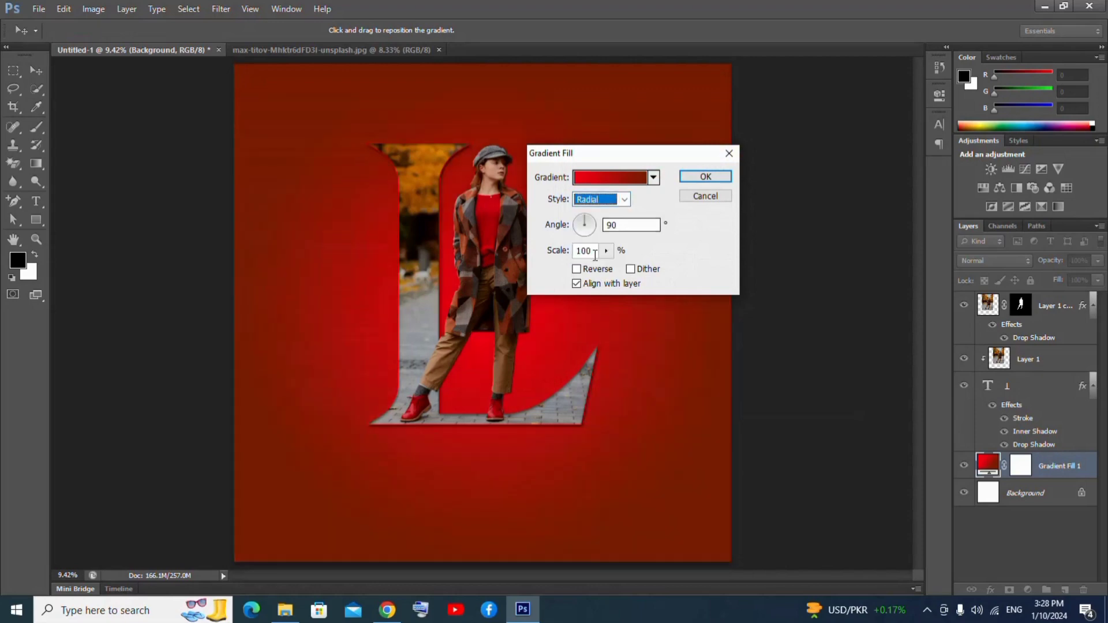
{"action": "left_click", "coordinate": [595, 252]}
{"action": "key", "text": "Up"}
{"action": "key", "text": "Up"}
{"action": "key", "text": "Up"}
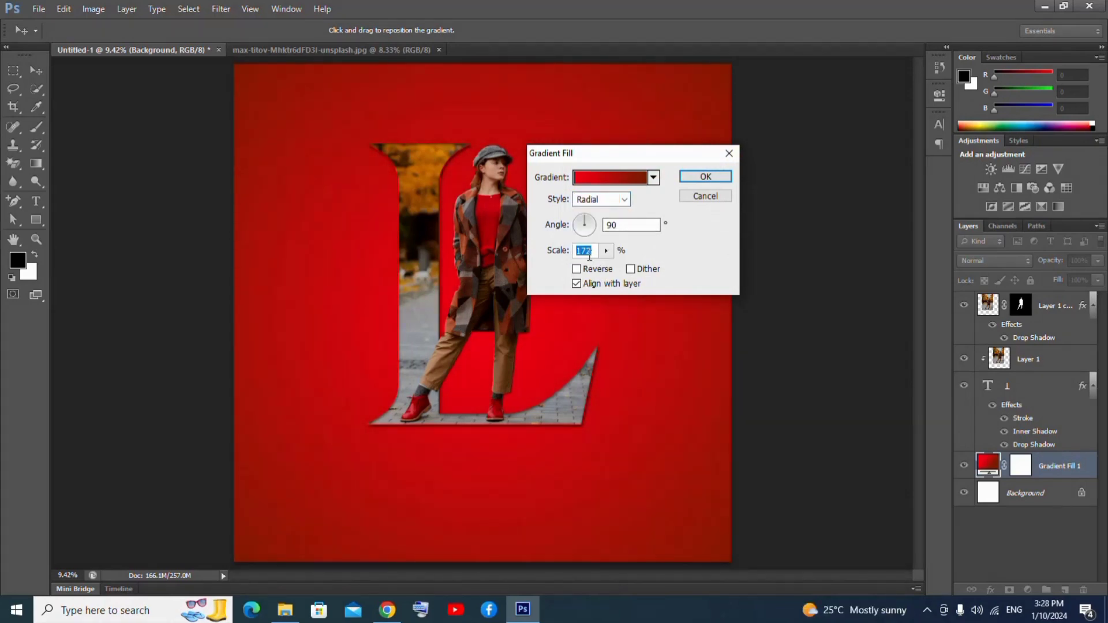
{"action": "key", "text": "Down"}
{"action": "key", "text": "Down"}
{"action": "key", "text": "Down"}
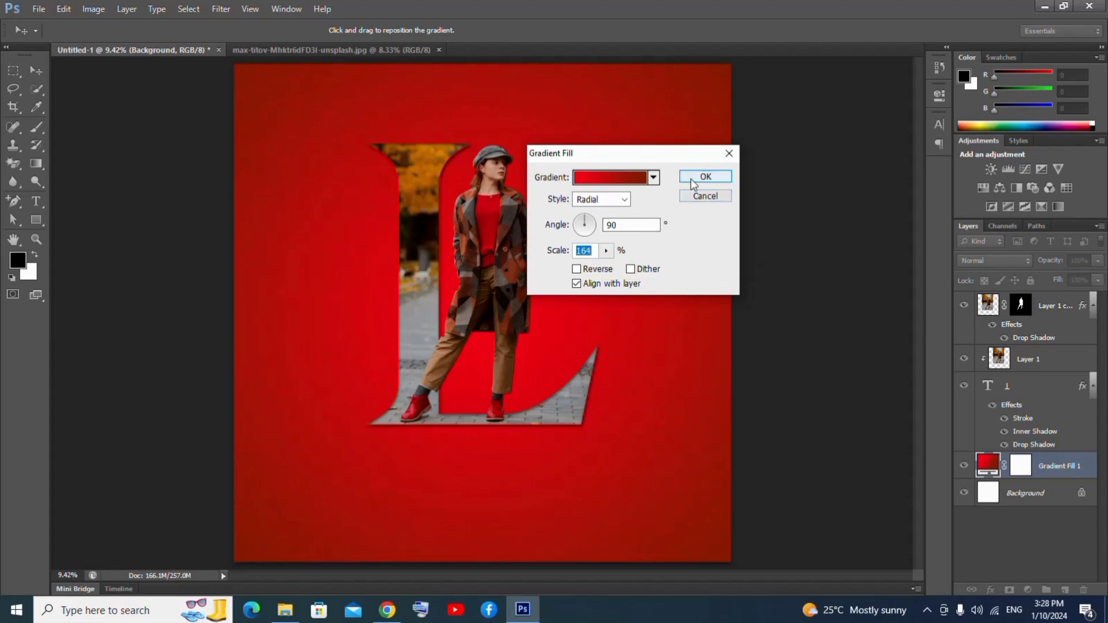
{"action": "left_click", "coordinate": [693, 180]}
Step: Change the L layer's Stroke colour from red to white, then reselect the Background layer
{"action": "double_click", "coordinate": [1023, 419]}
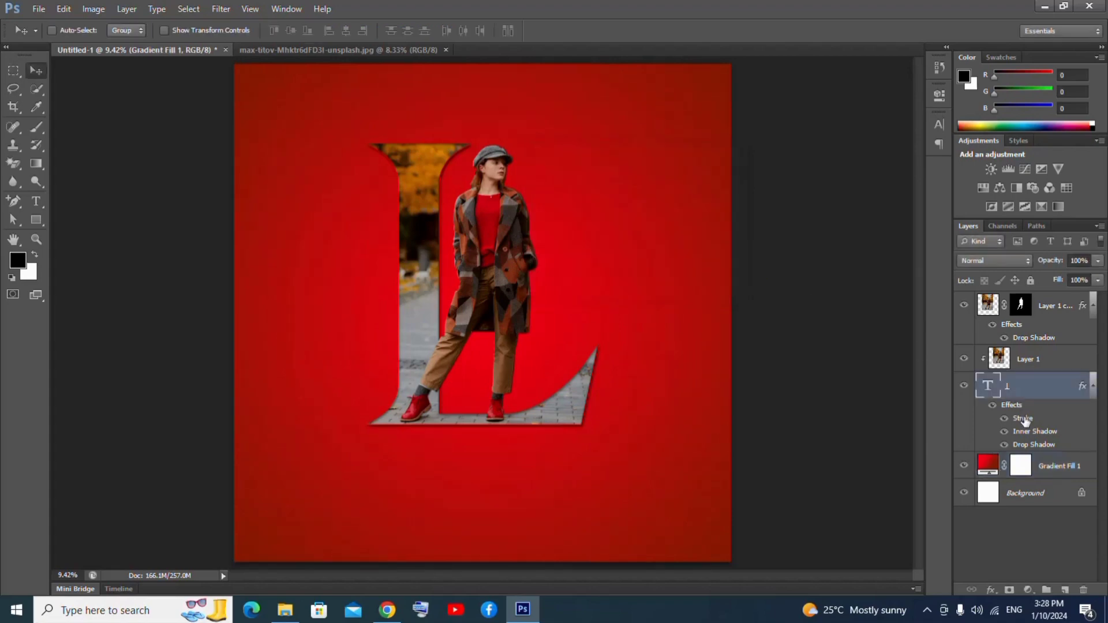
{"action": "left_click", "coordinate": [862, 243]}
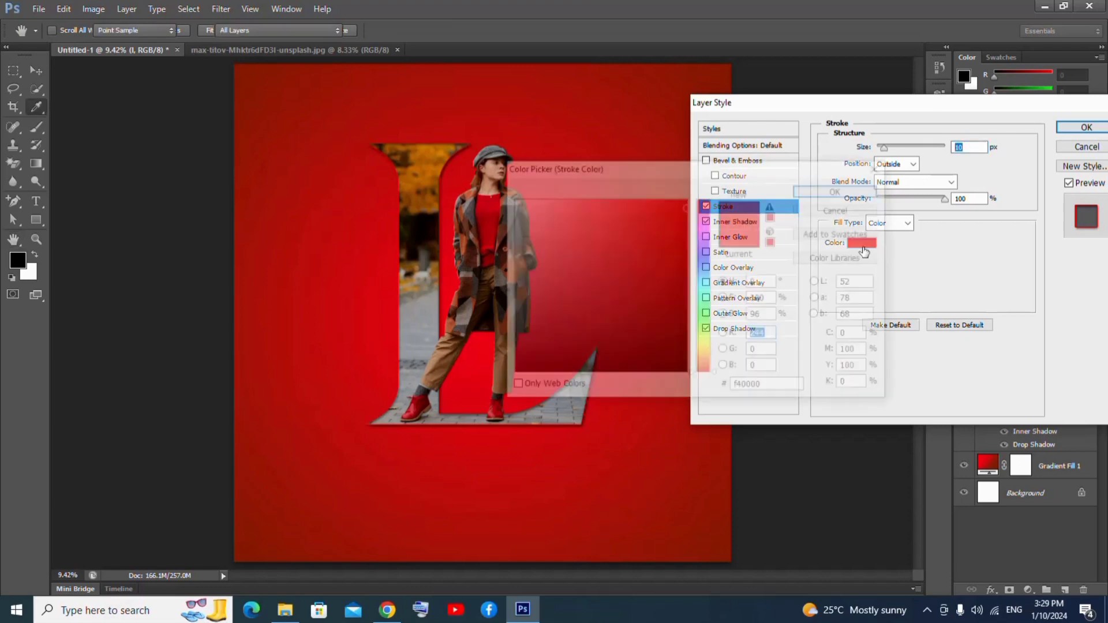
{"action": "left_click_drag", "start_coordinate": [647, 287], "coordinate": [511, 198]}
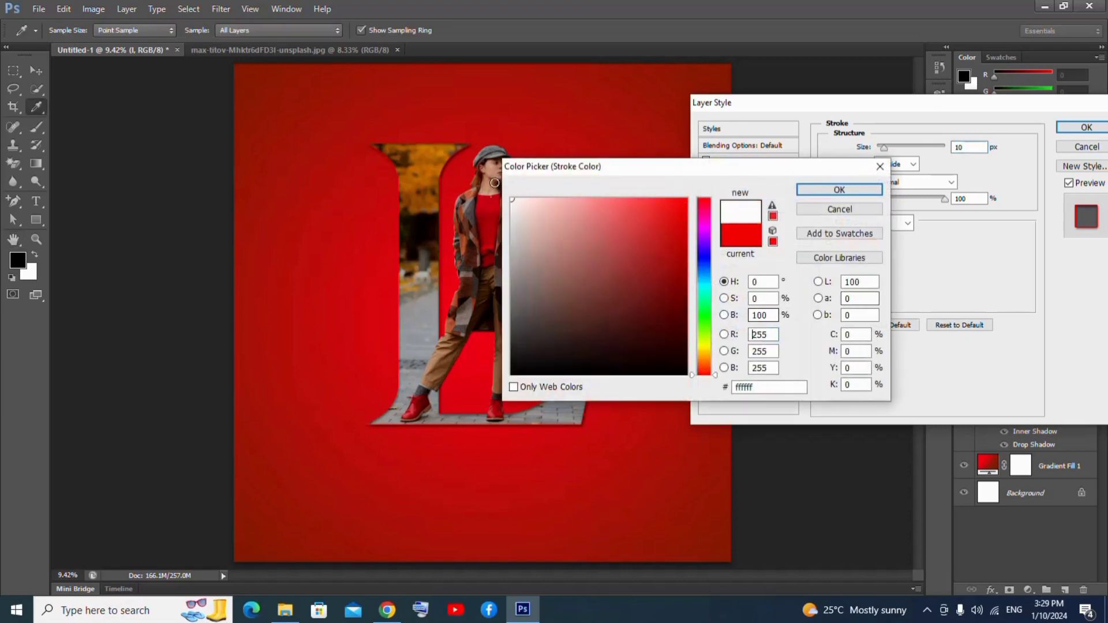
{"action": "left_click", "coordinate": [838, 191]}
{"action": "left_click", "coordinate": [1073, 131]}
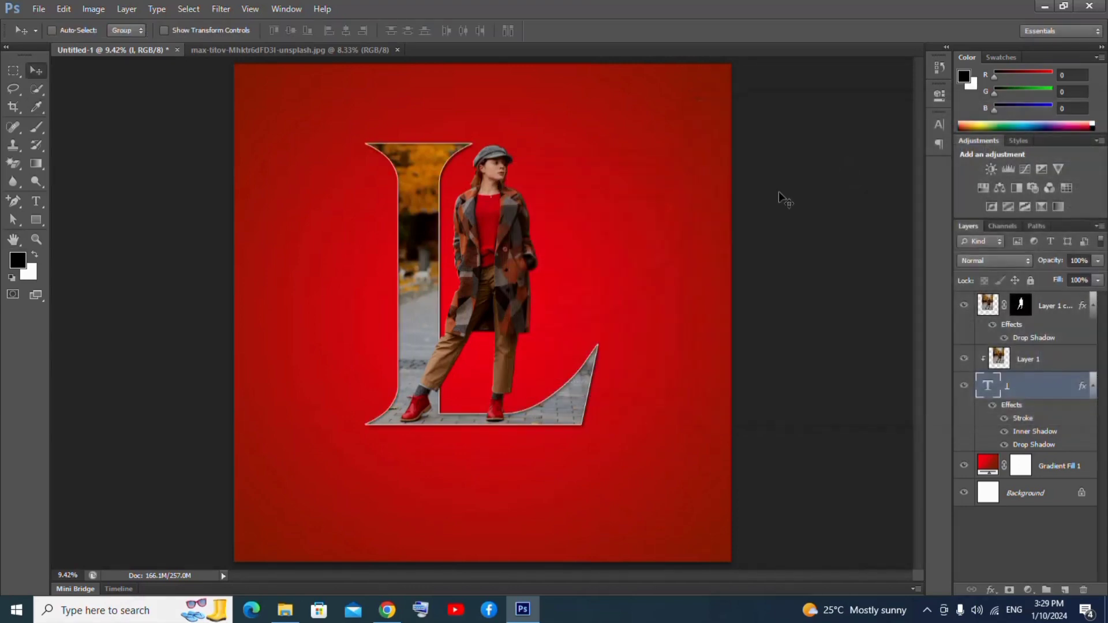
{"action": "left_click", "coordinate": [1025, 495]}
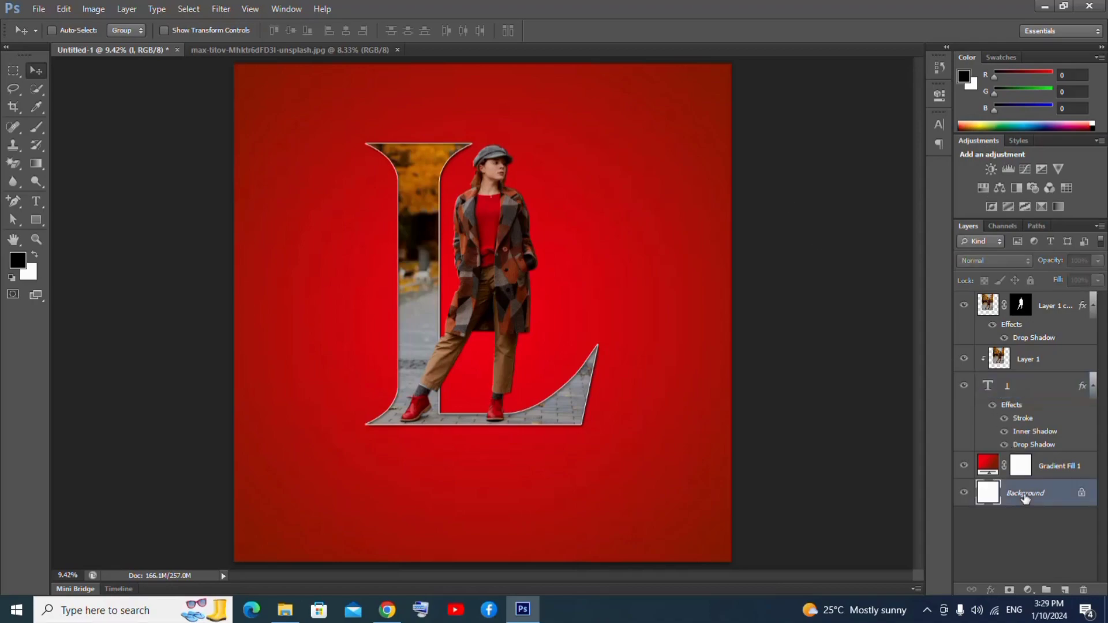